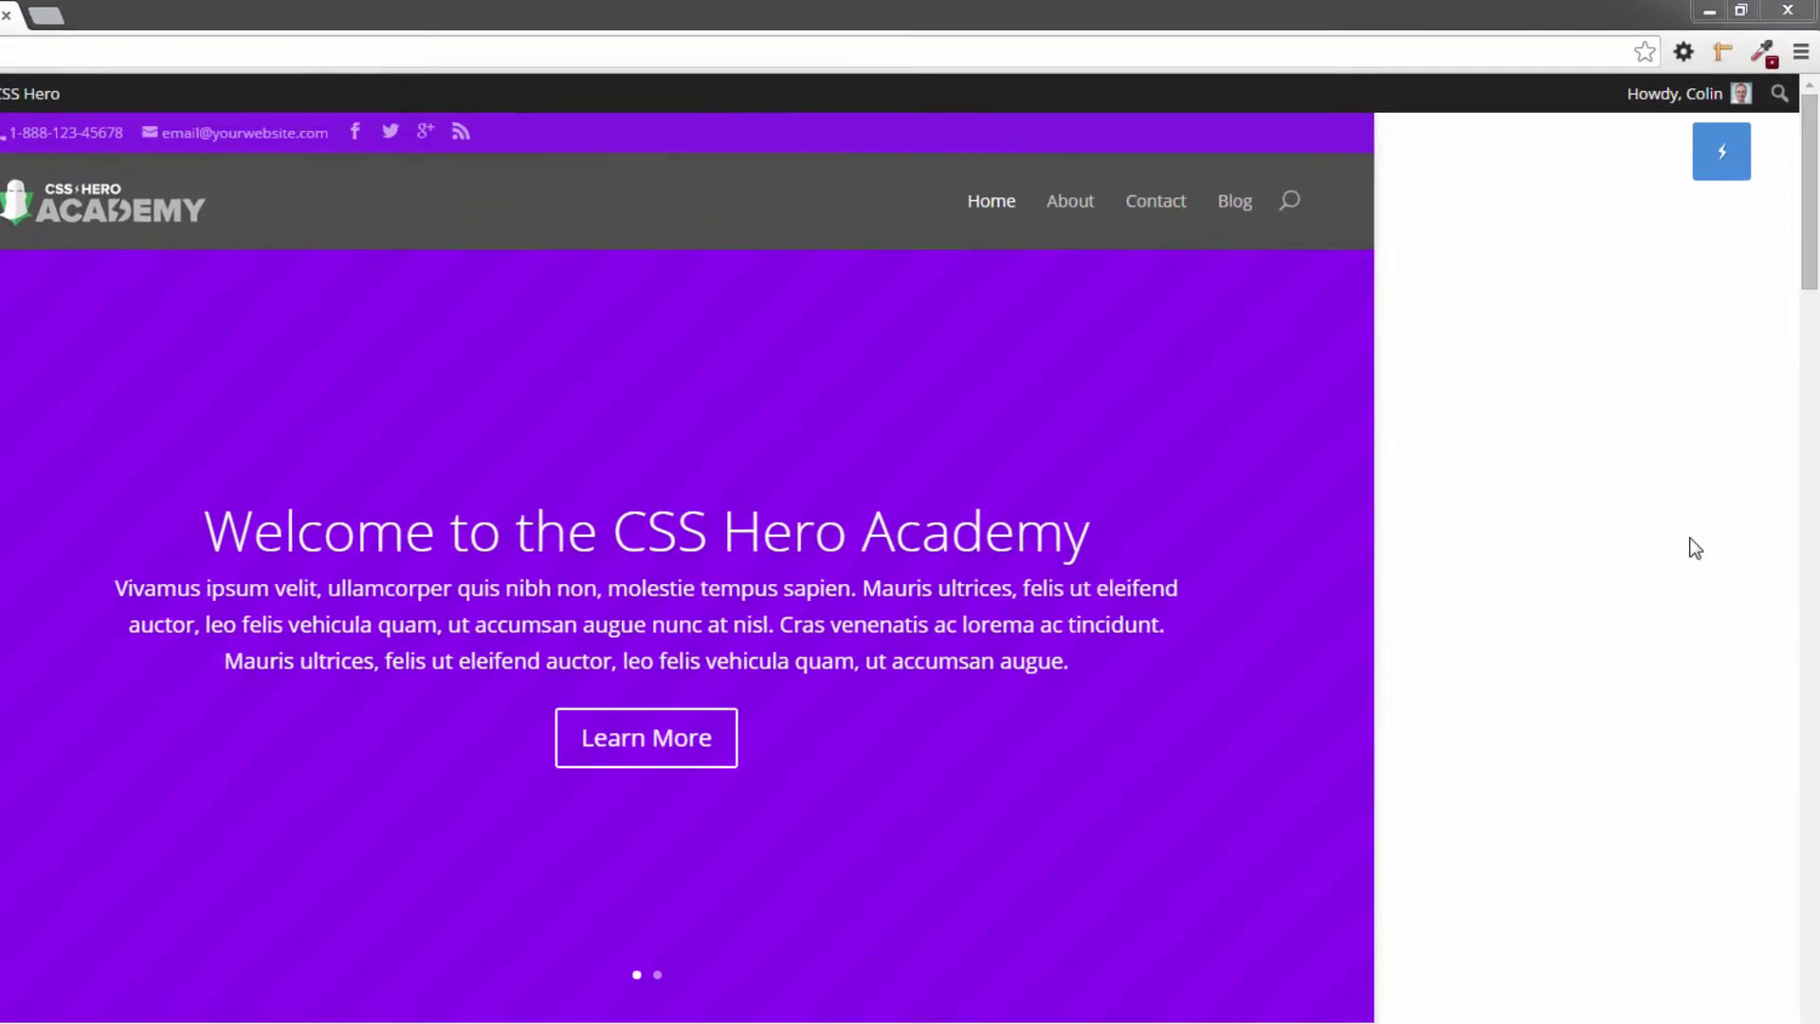
# Launch the CSS Hero visual editor on the Divi demo homepage.
pyautogui.click(1700, 211)
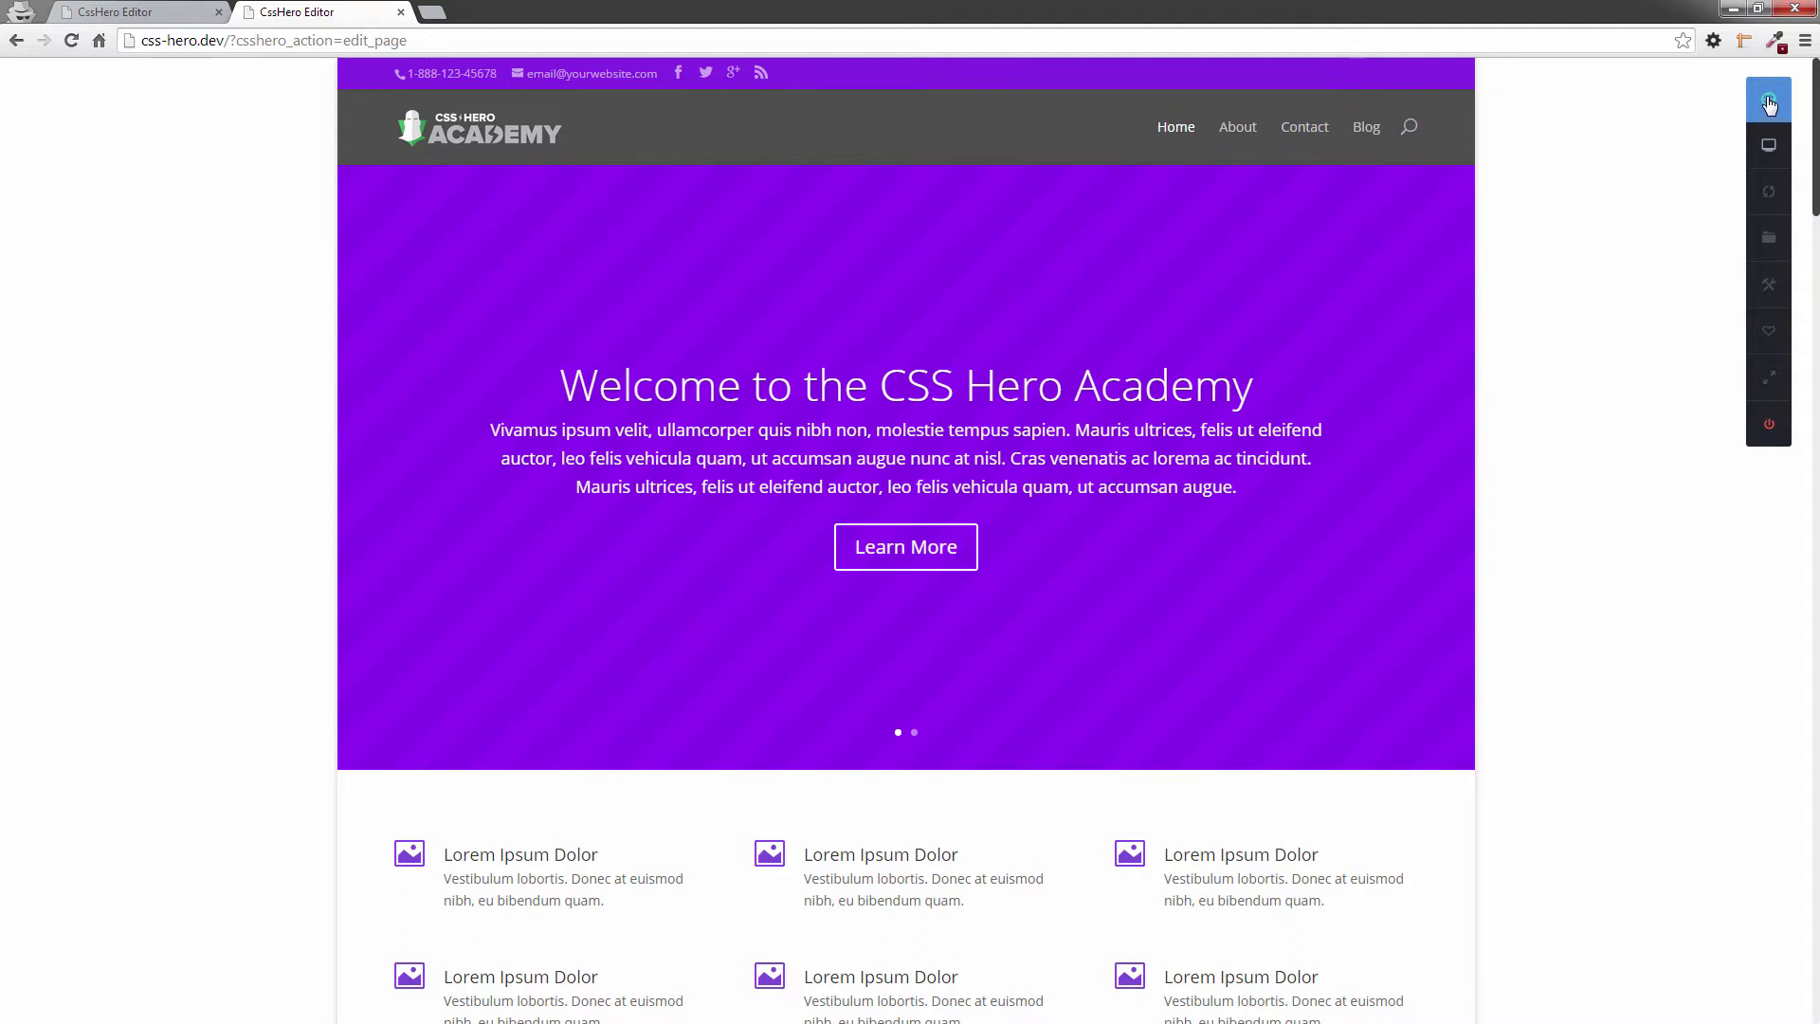
# Open the element-picking panel and move it to the left side of the screen.
pyautogui.click(1768, 102)
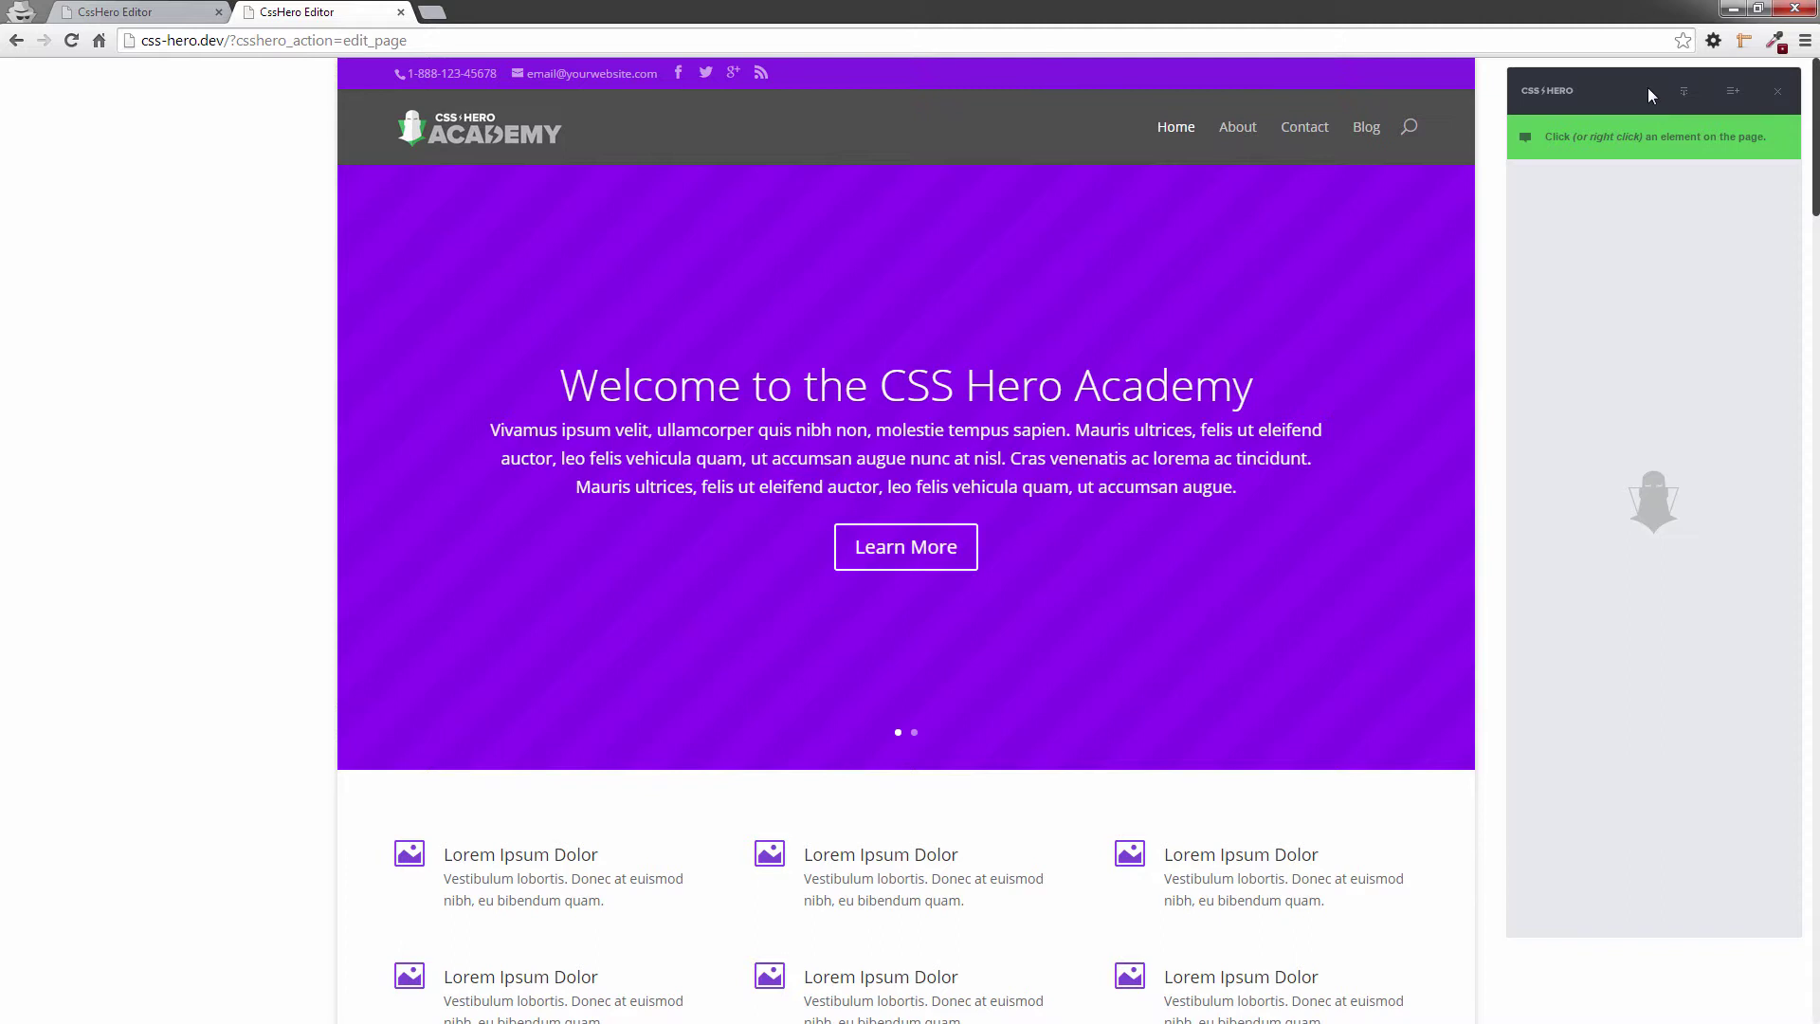
pyautogui.moveTo(1648, 87); pyautogui.dragTo(154, 171)
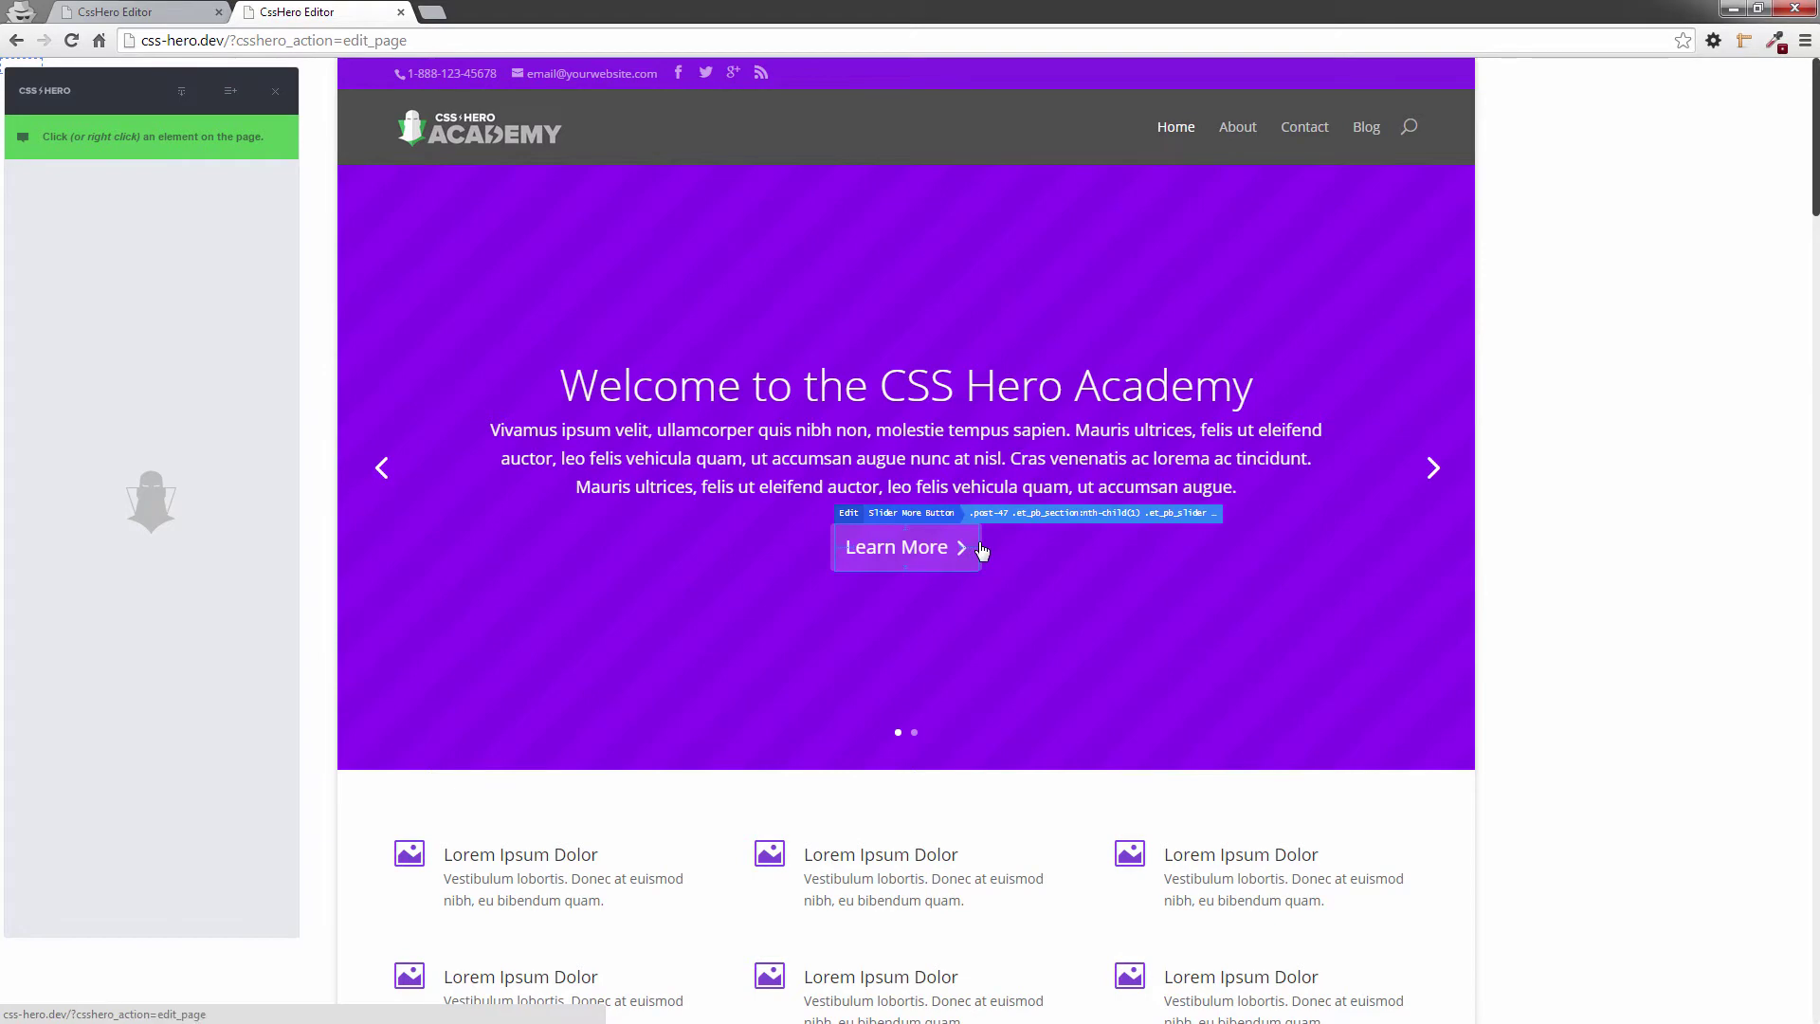
# Scroll down through the homepage content blocks and back up toward the top.
pyautogui.scroll(-4, 1416, 578)
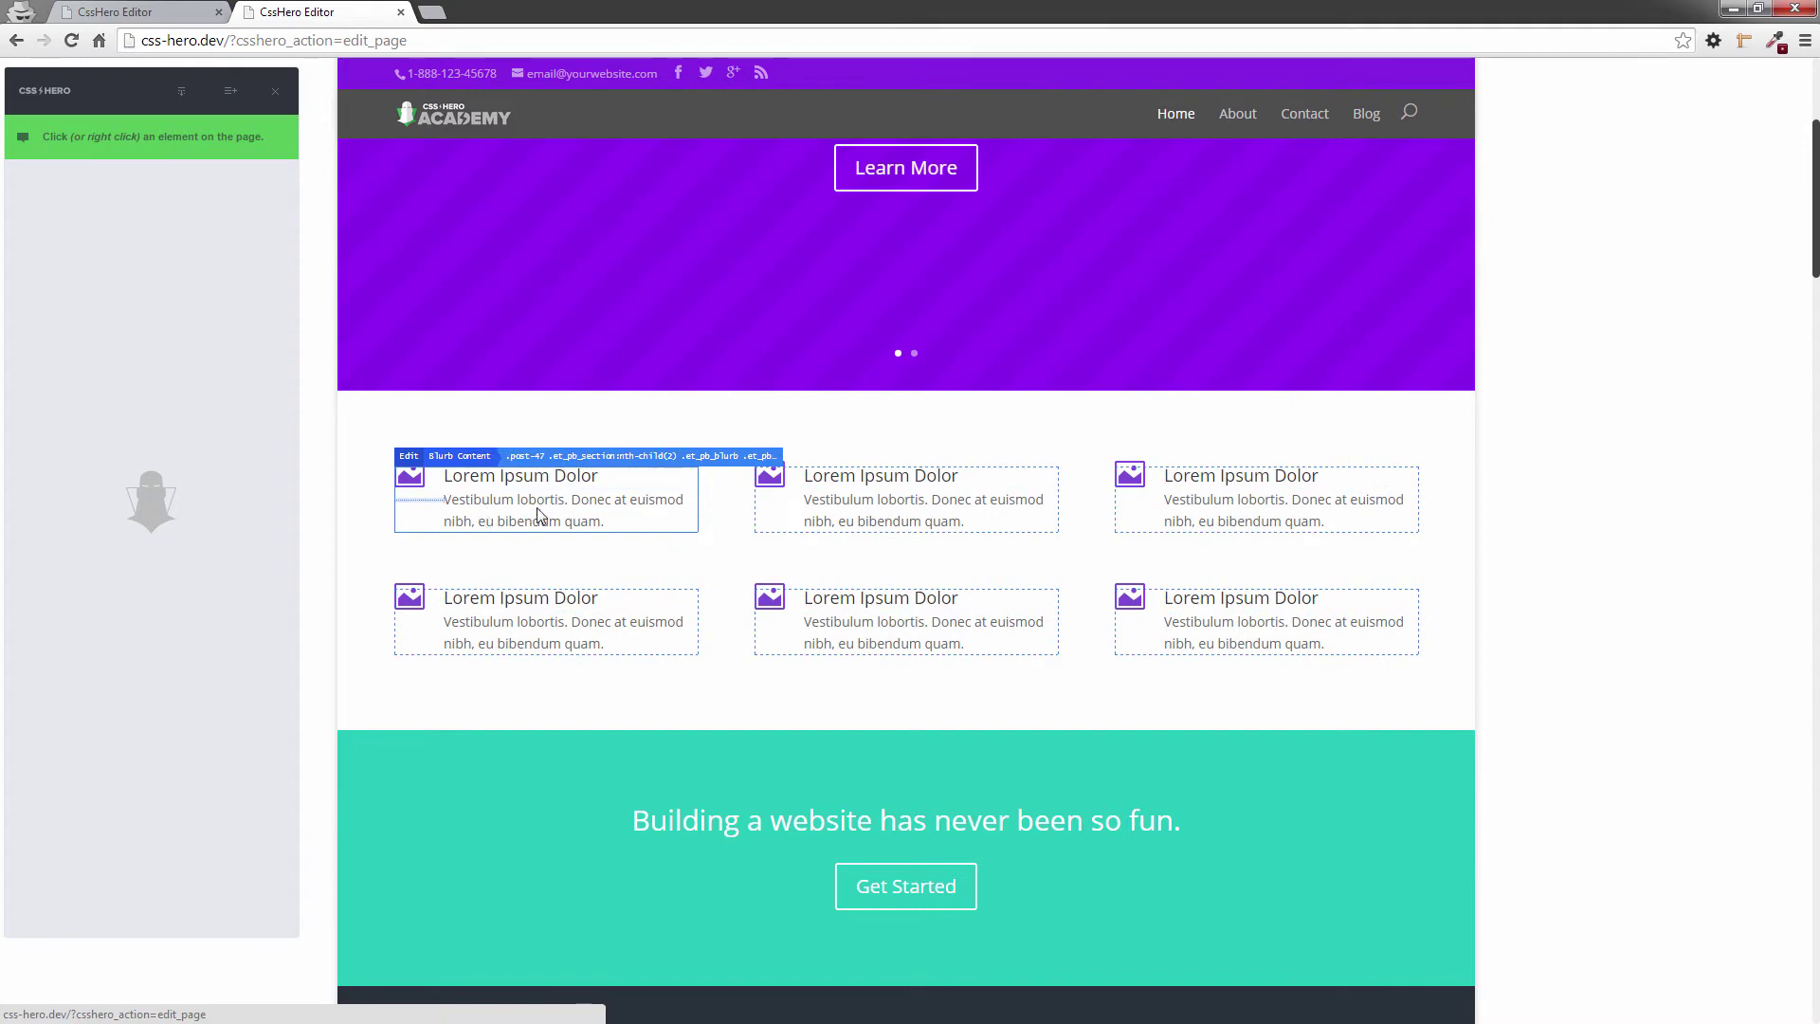
pyautogui.scroll(-3, 545, 516)
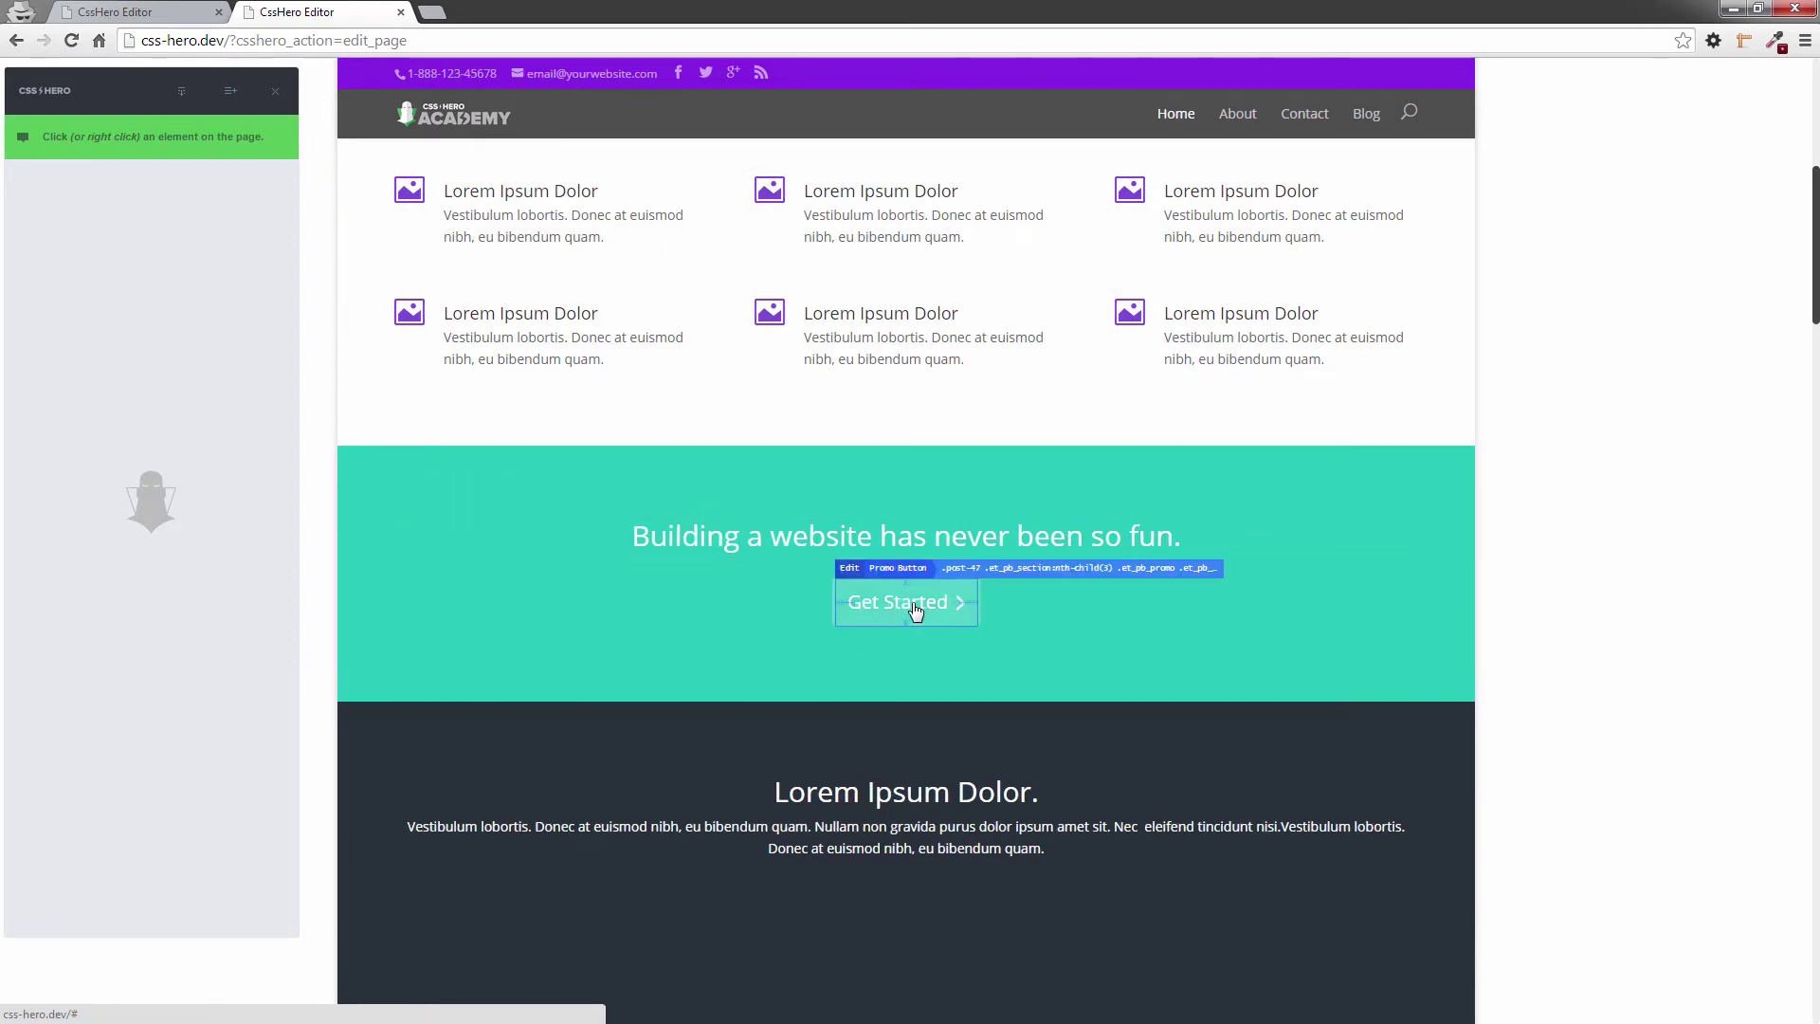
pyautogui.scroll(-3, 740, 565)
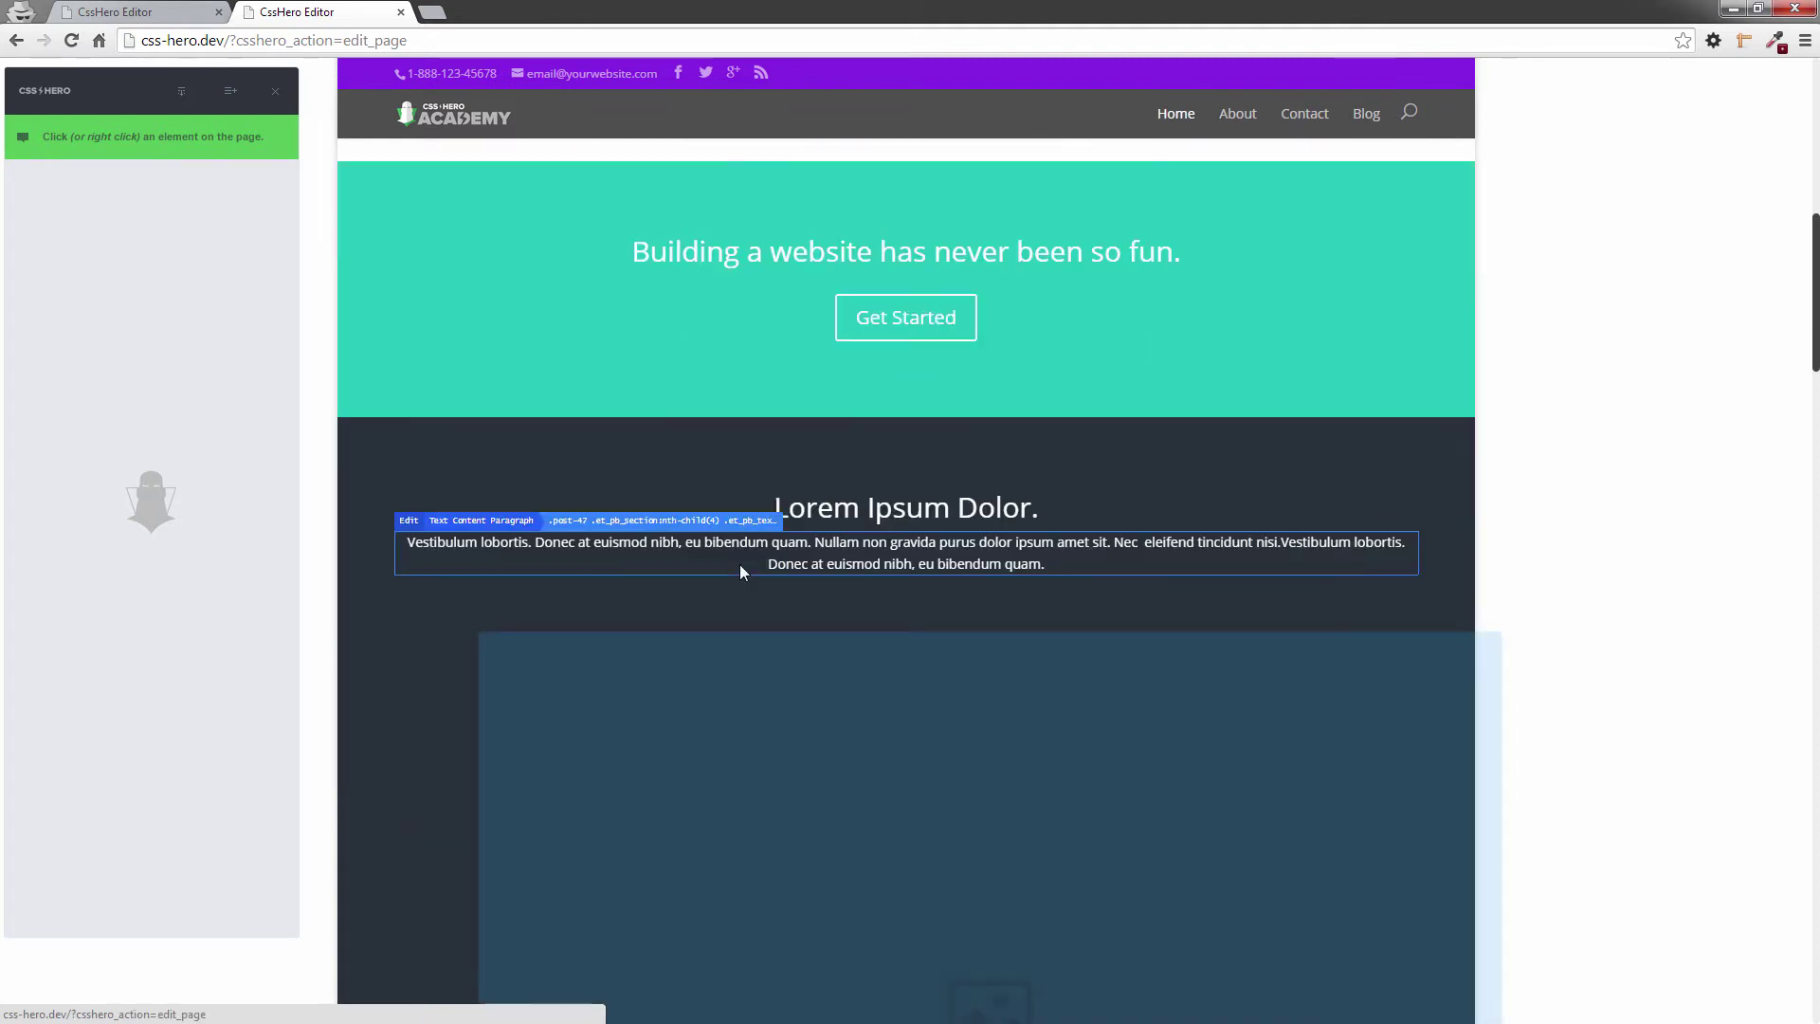
pyautogui.scroll(-2, 691, 462)
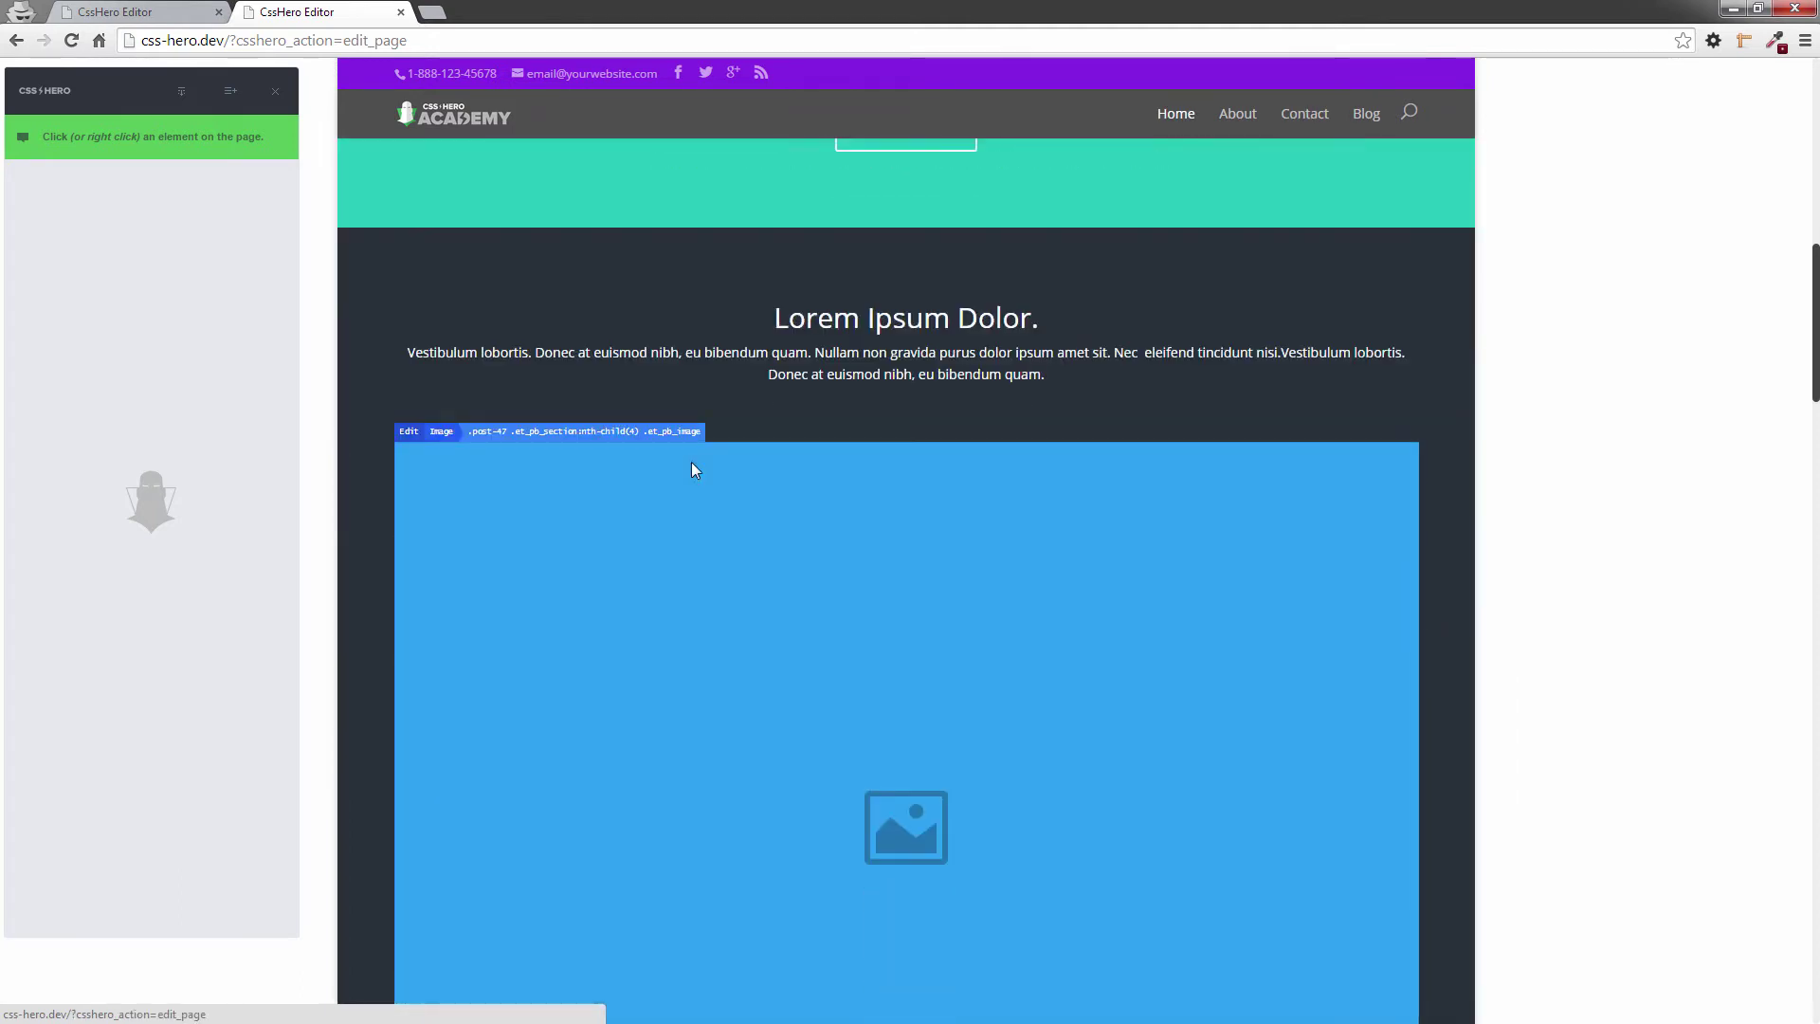
pyautogui.scroll(-1, 796, 528)
pyautogui.scroll(-2, 855, 499)
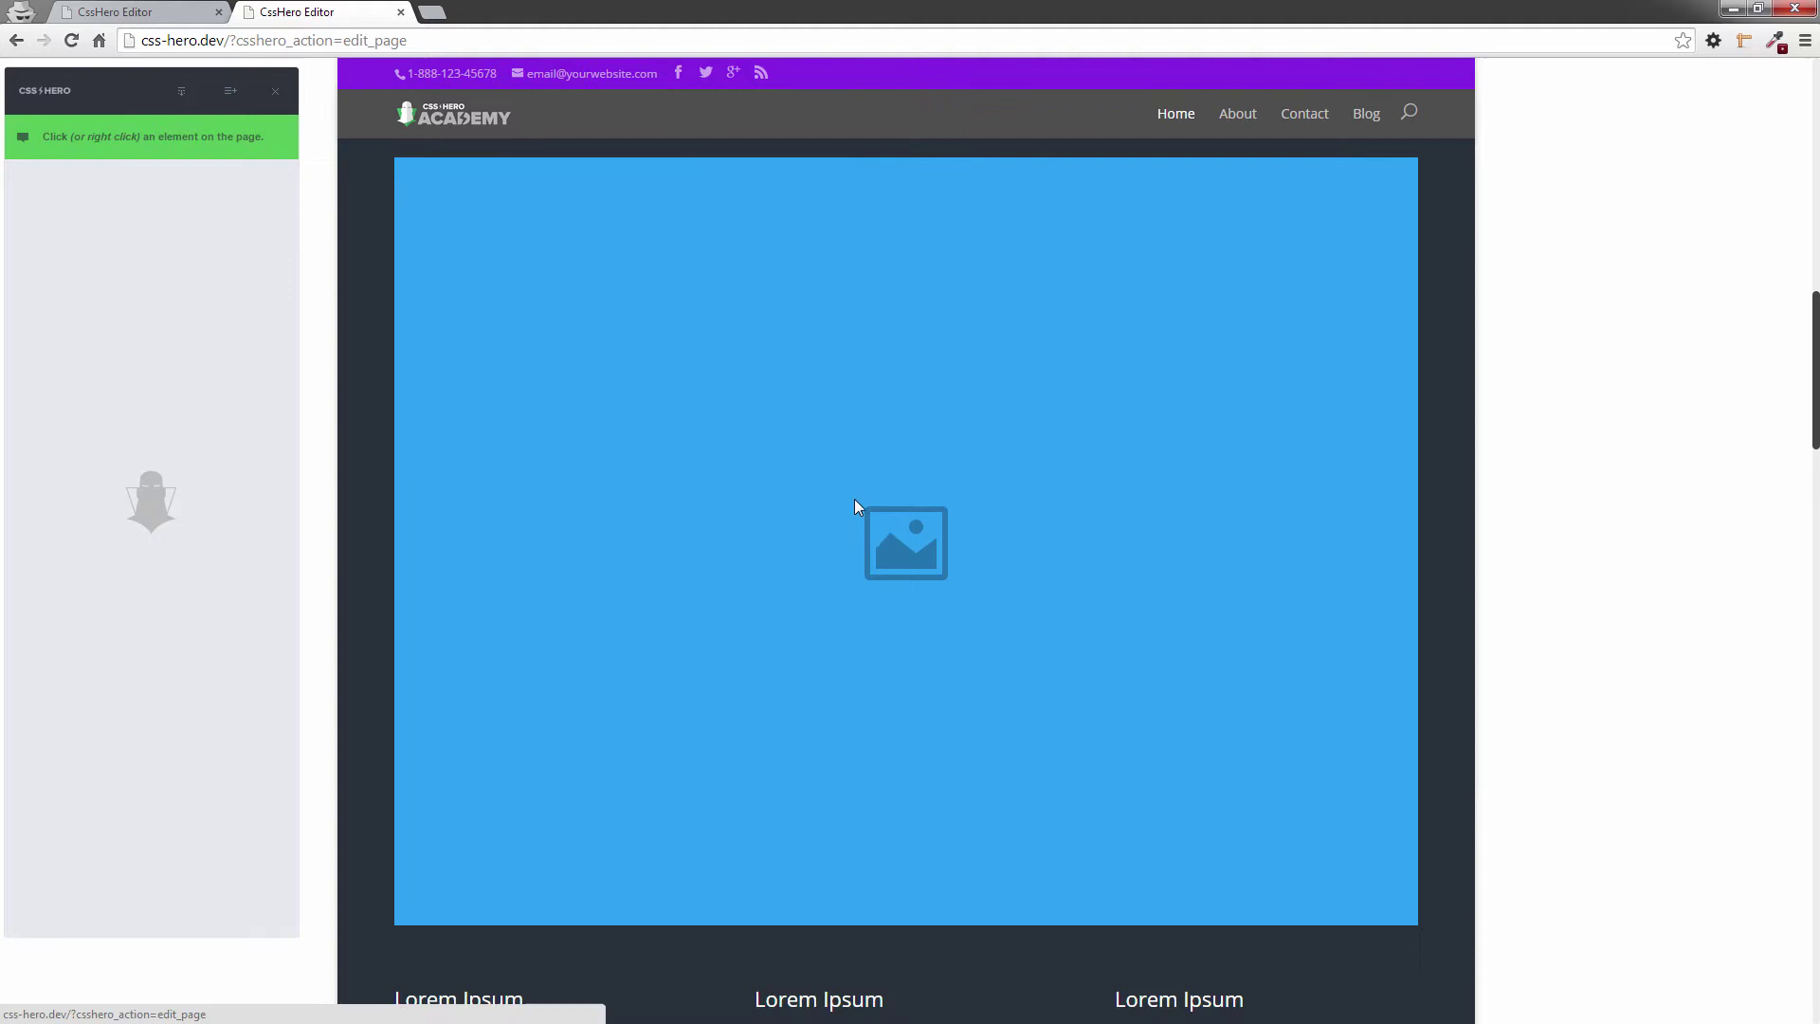
pyautogui.scroll(-3, 855, 500)
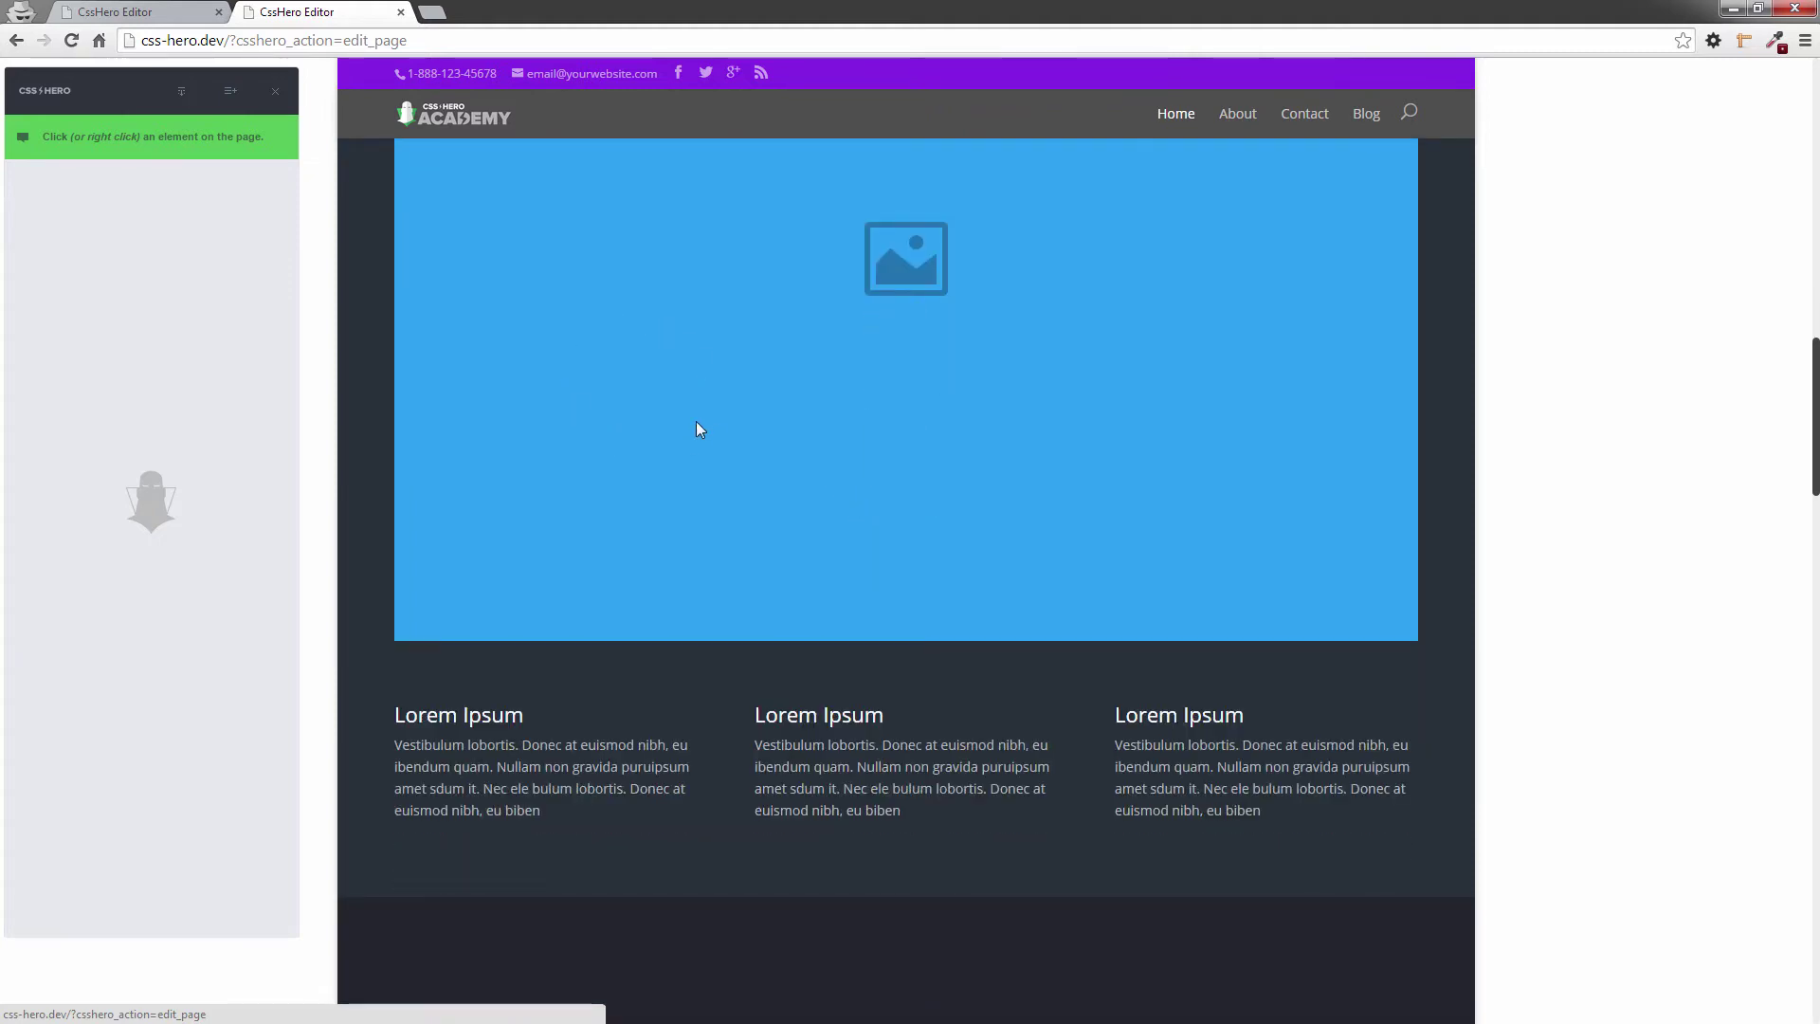
pyautogui.scroll(-1, 696, 421)
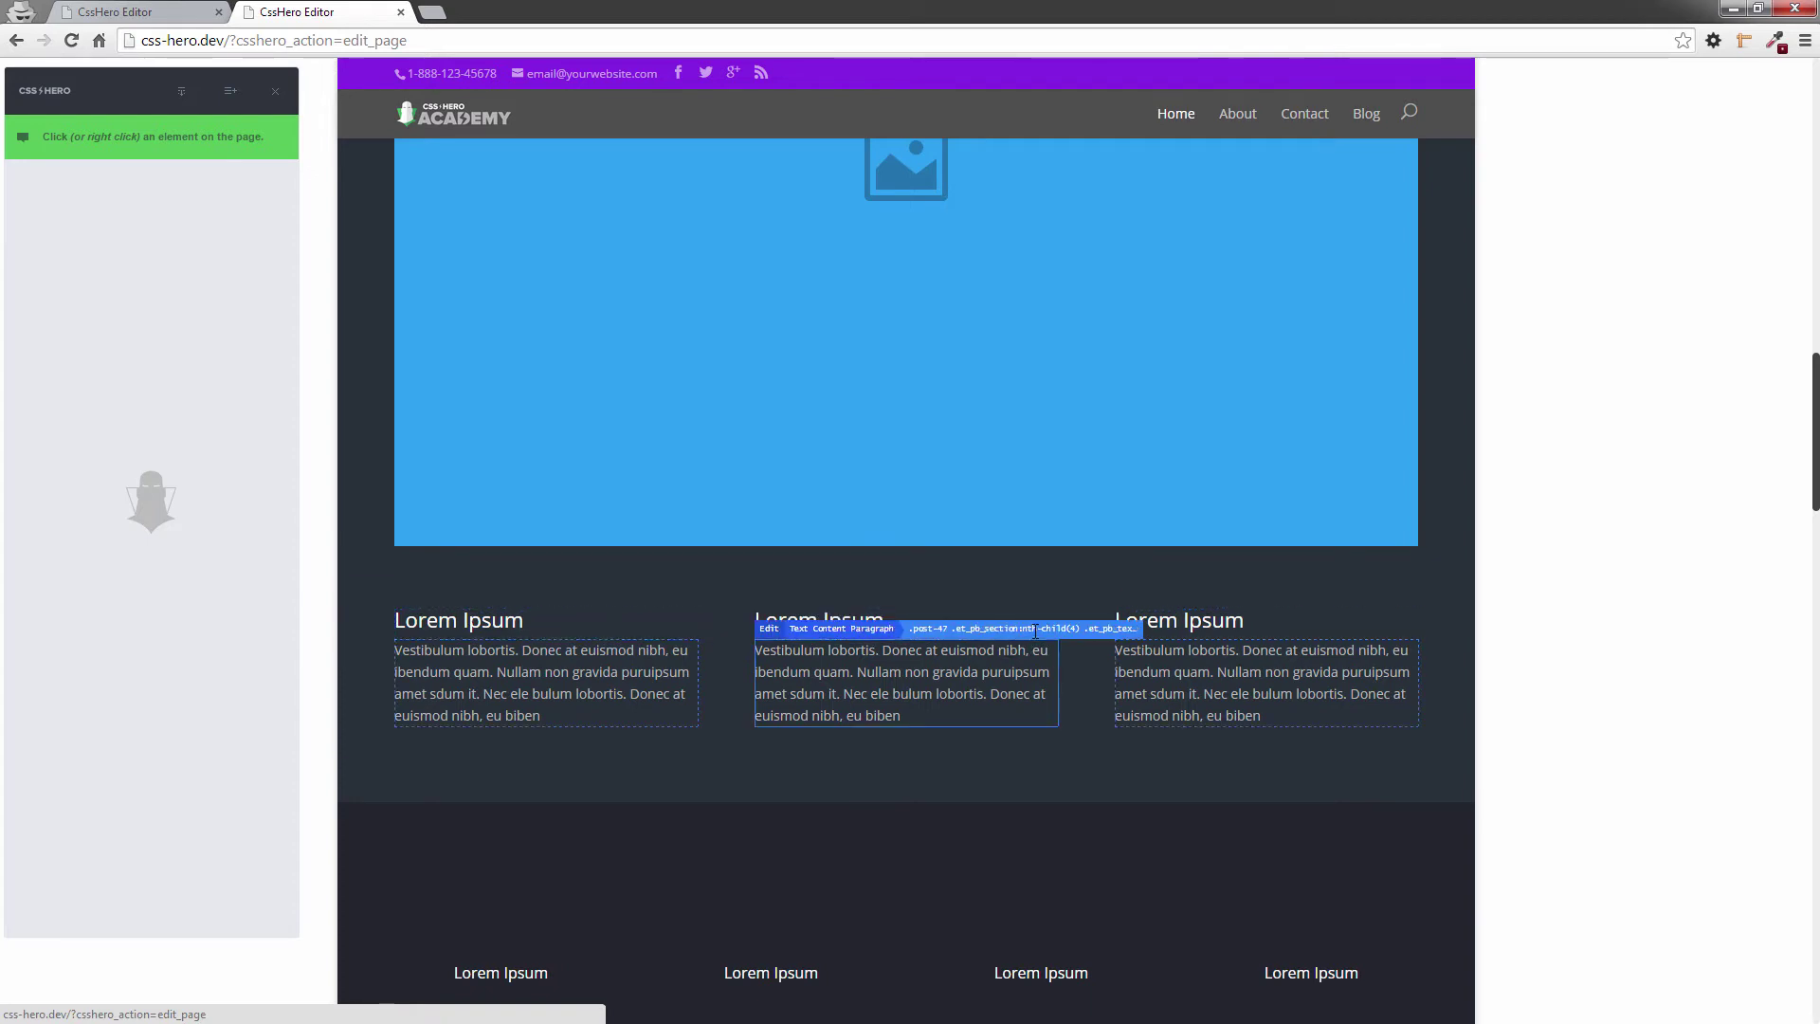
pyautogui.scroll(-3, 1545, 667)
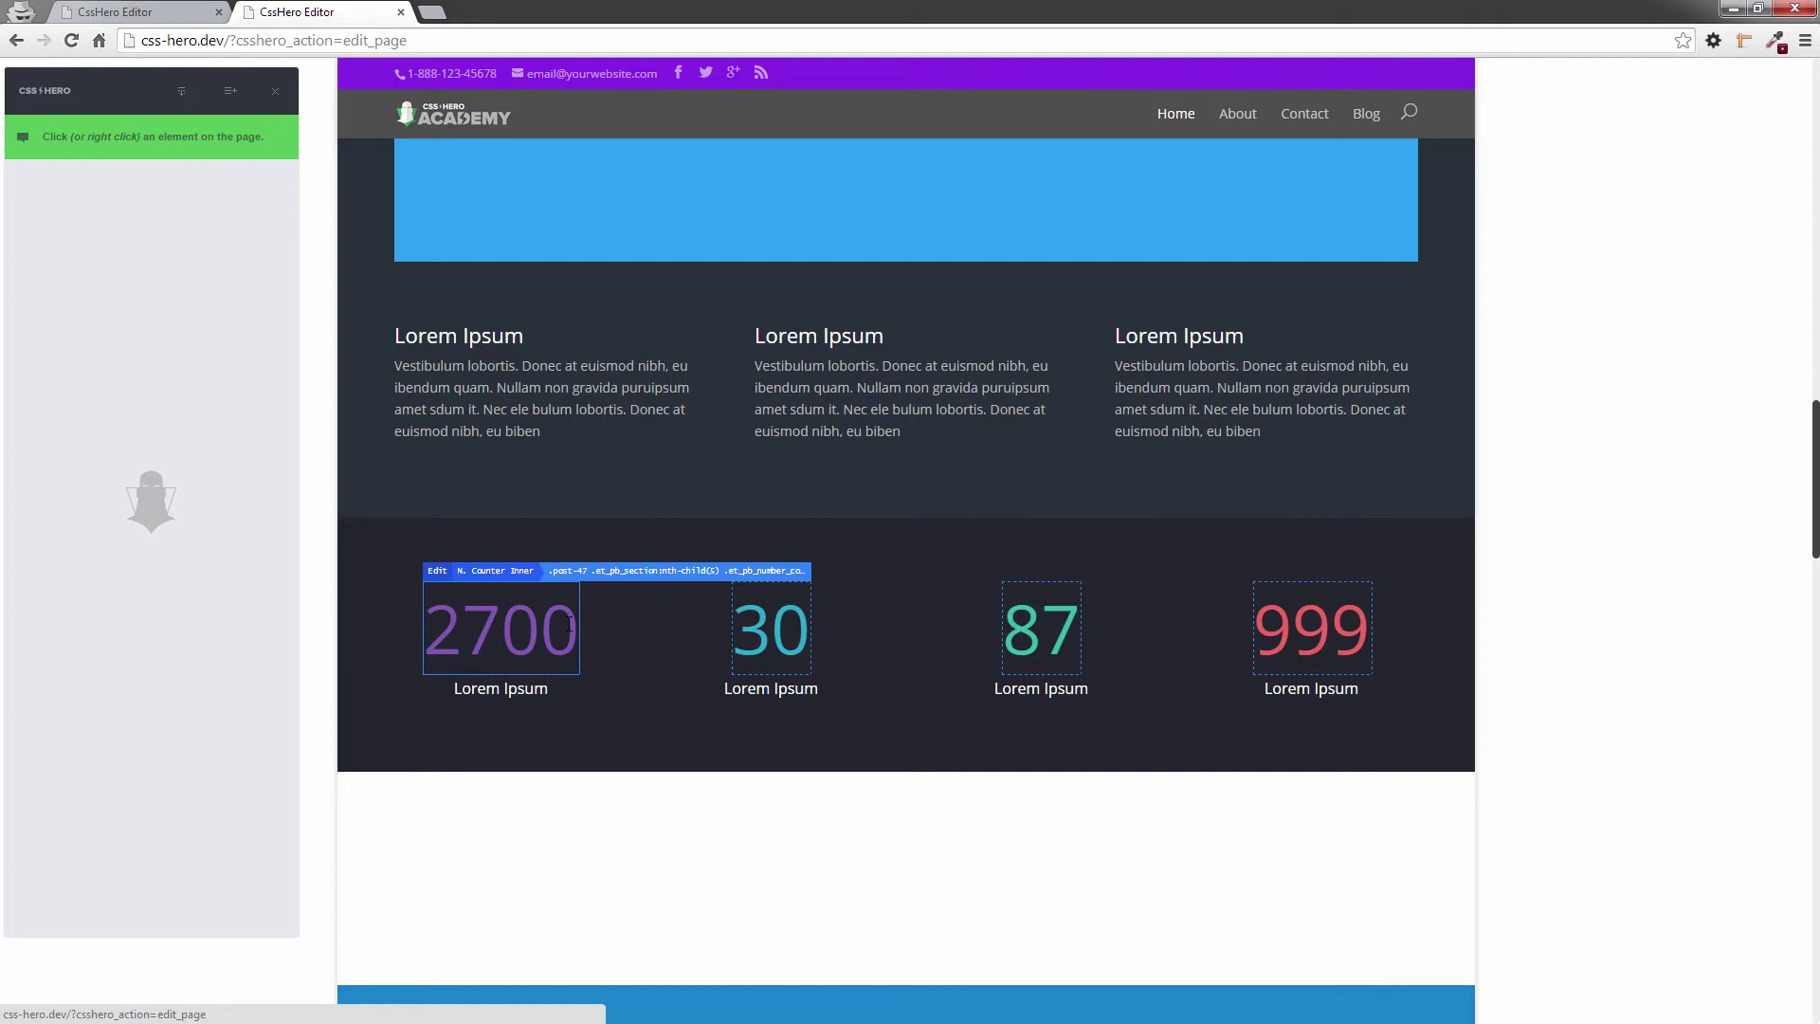
pyautogui.scroll(-3, 802, 393)
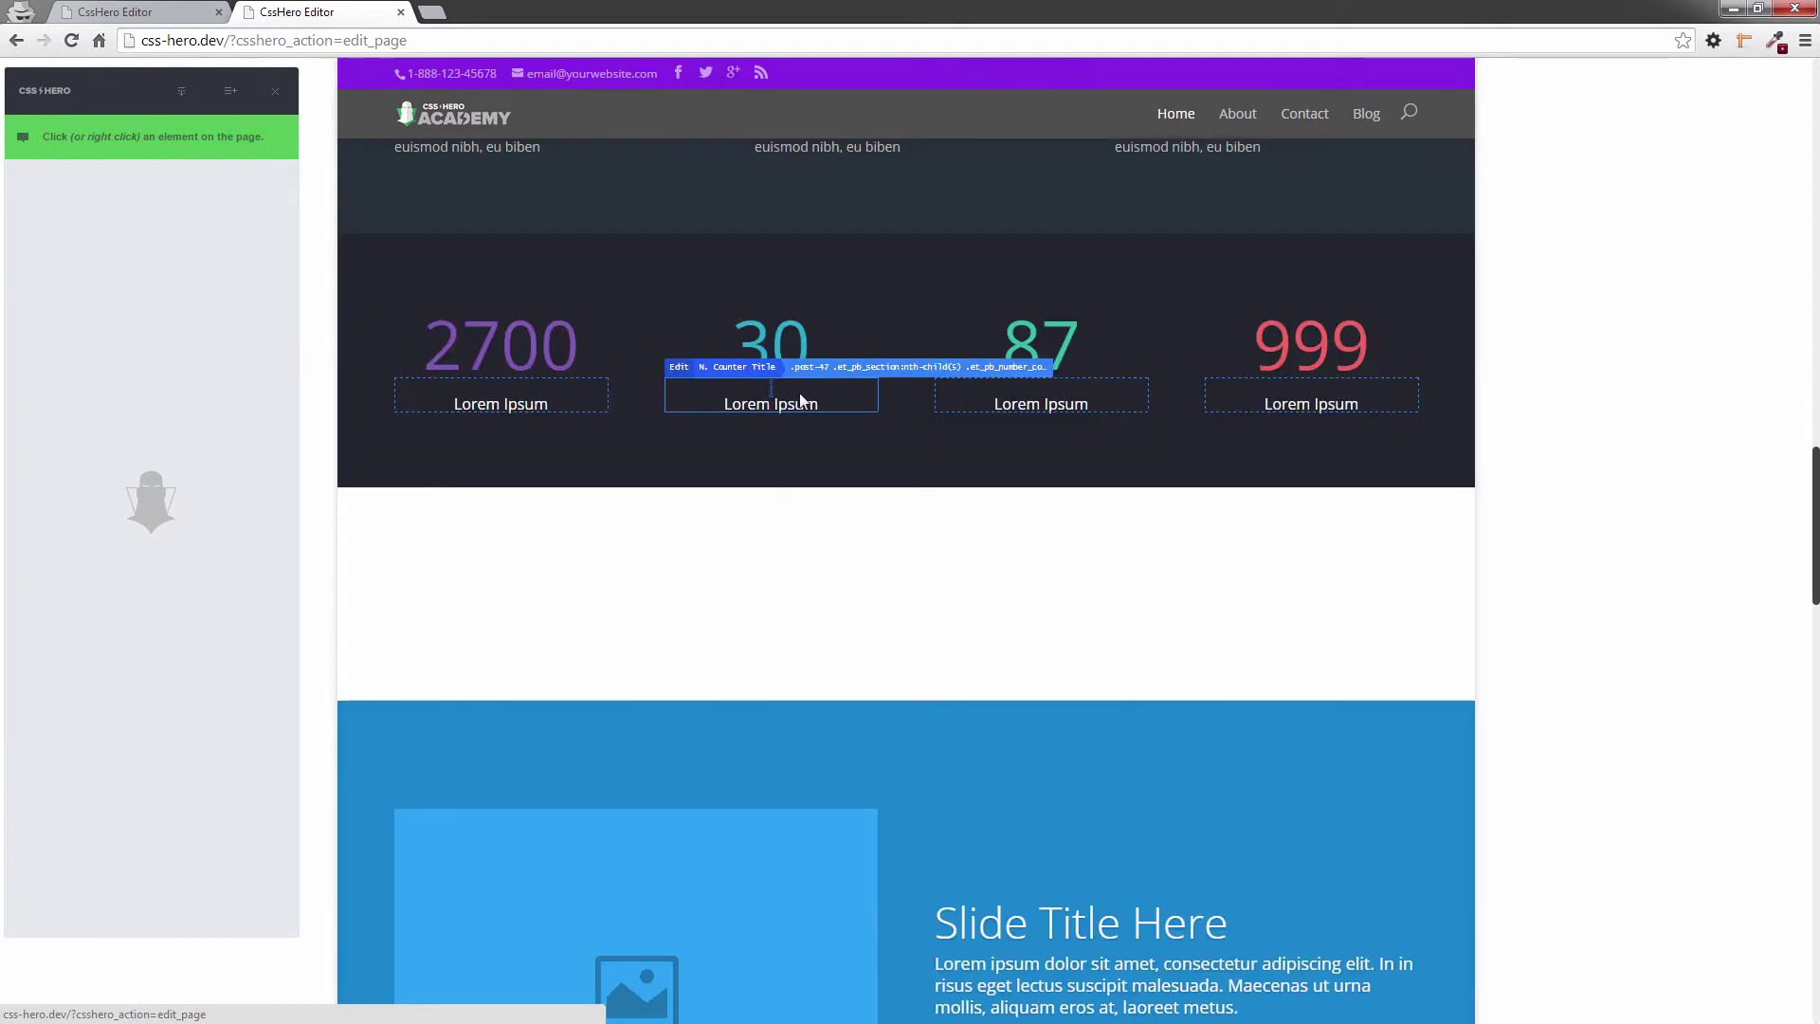
pyautogui.scroll(-1, 908, 554)
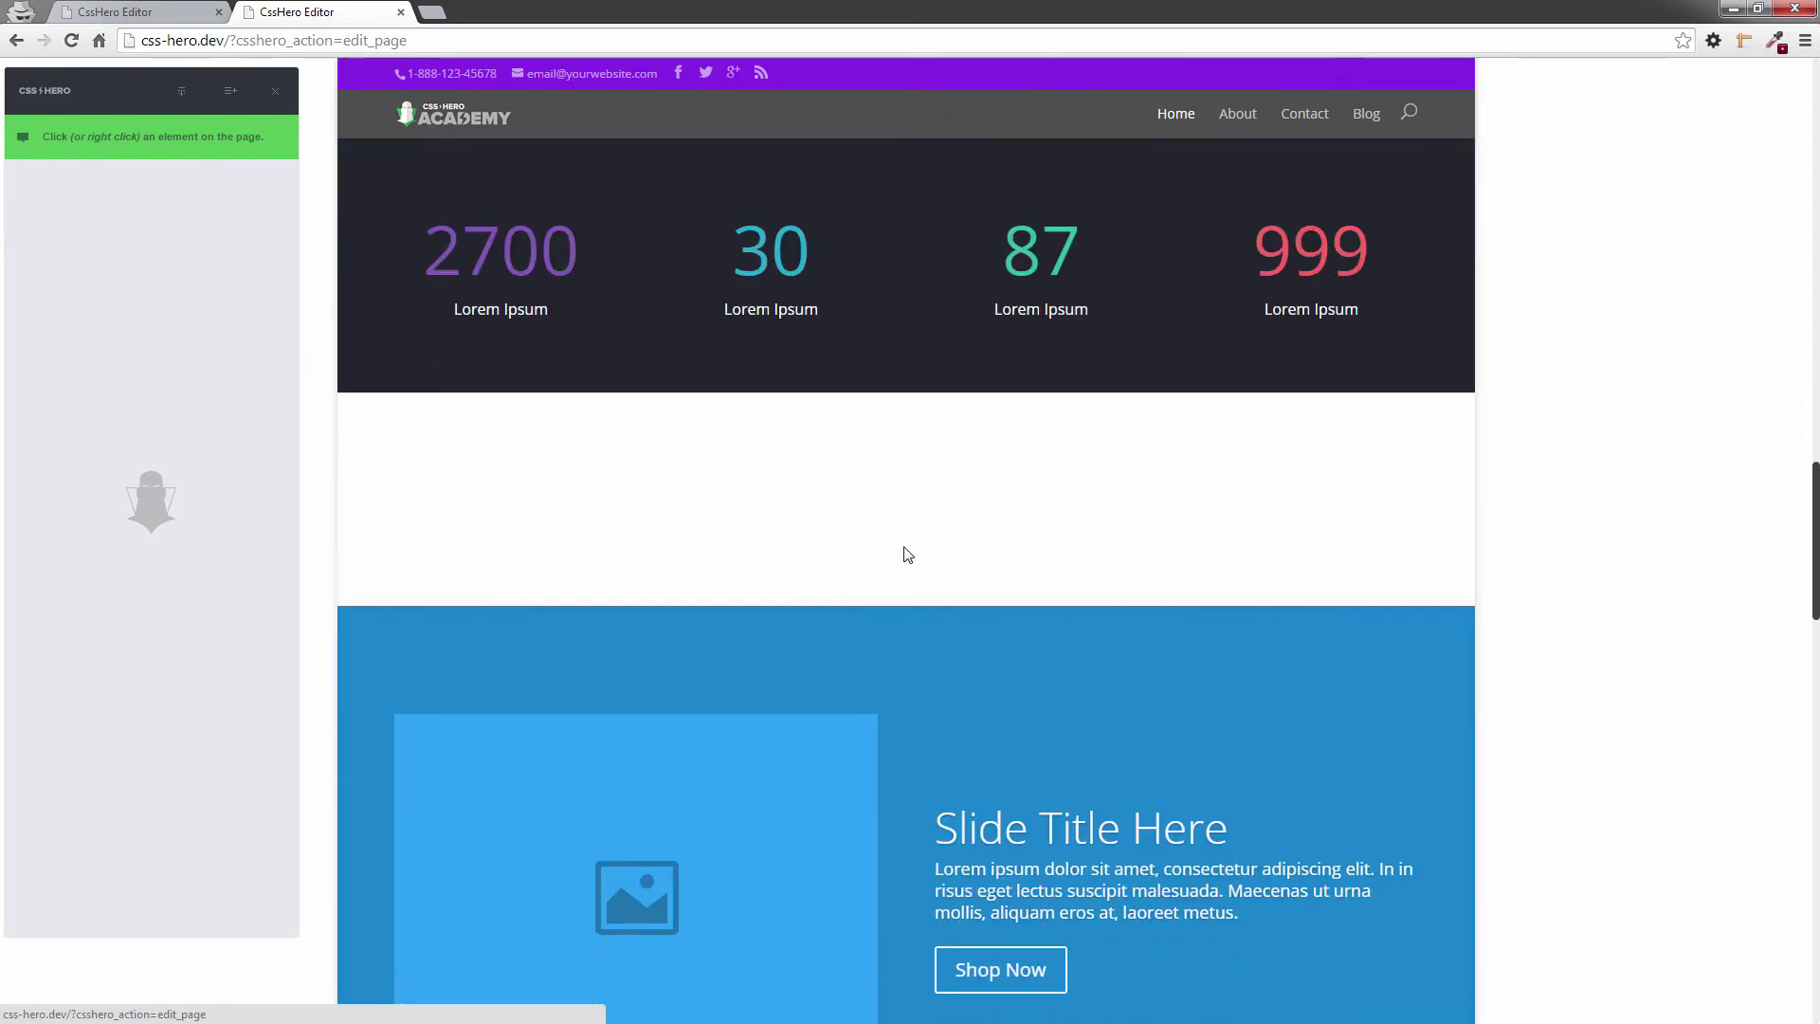
pyautogui.scroll(-2, 889, 578)
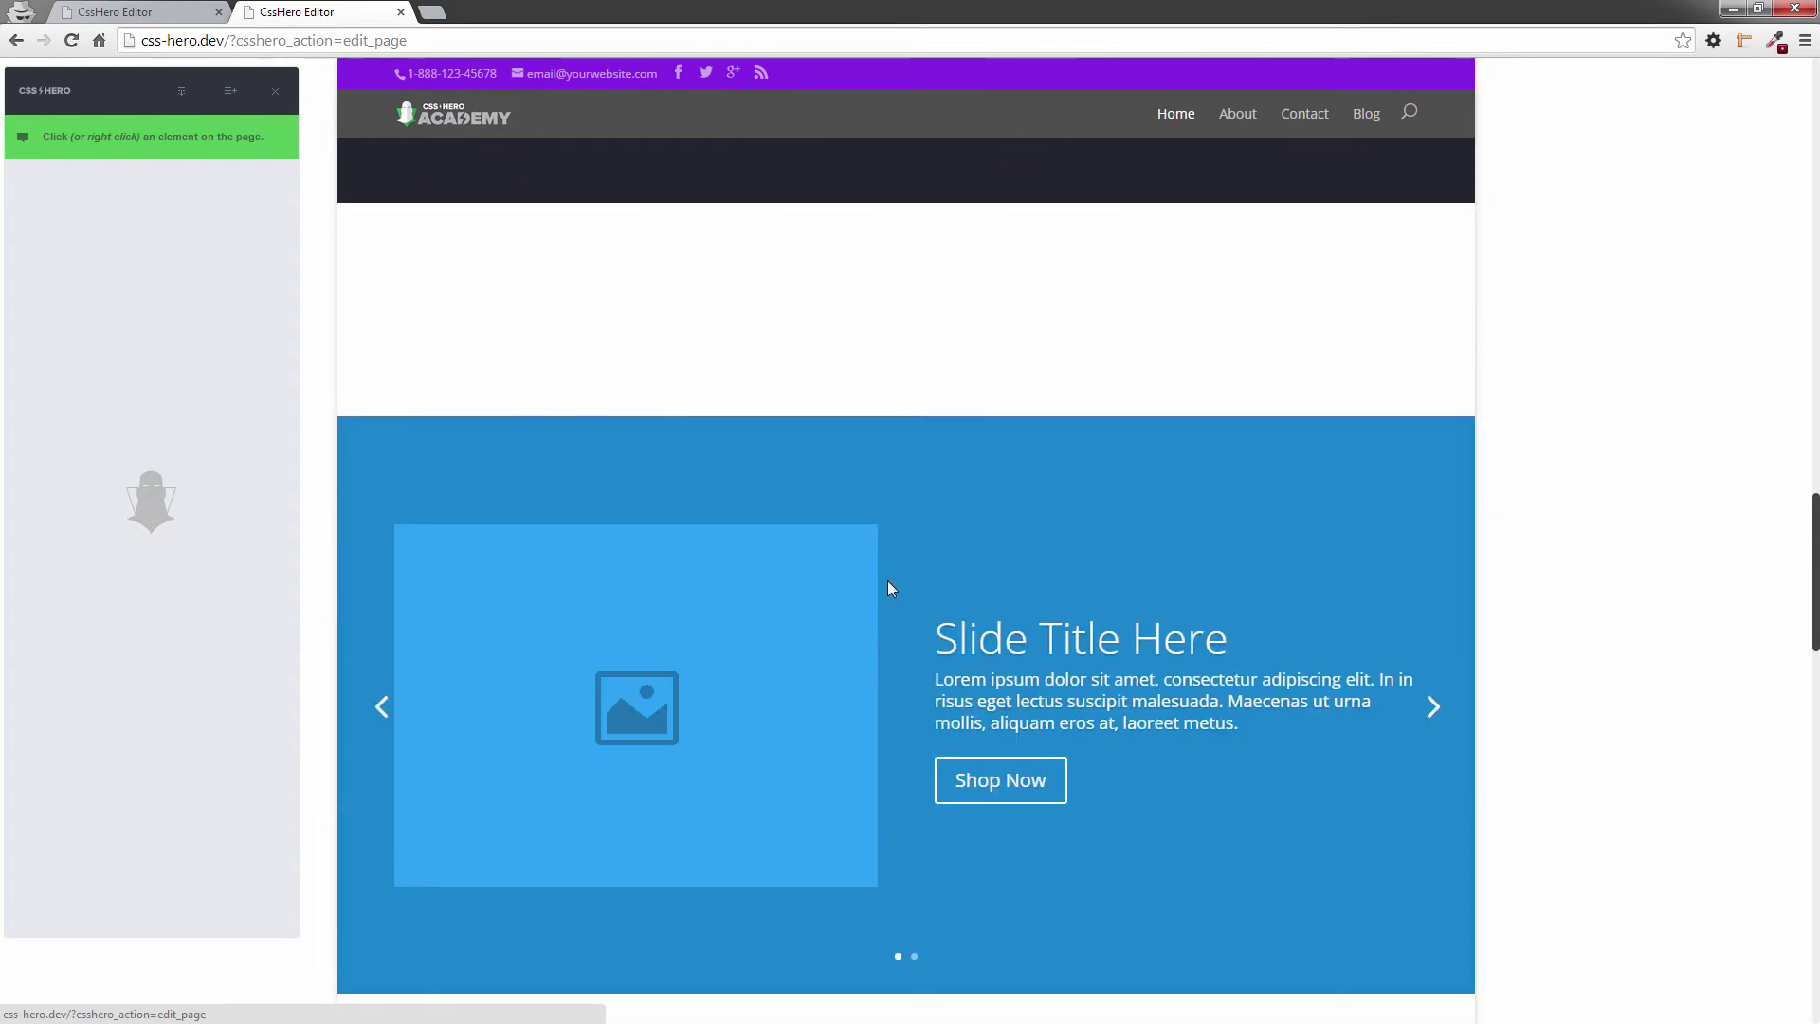
pyautogui.scroll(-3, 1054, 578)
pyautogui.scroll(-4, 1054, 612)
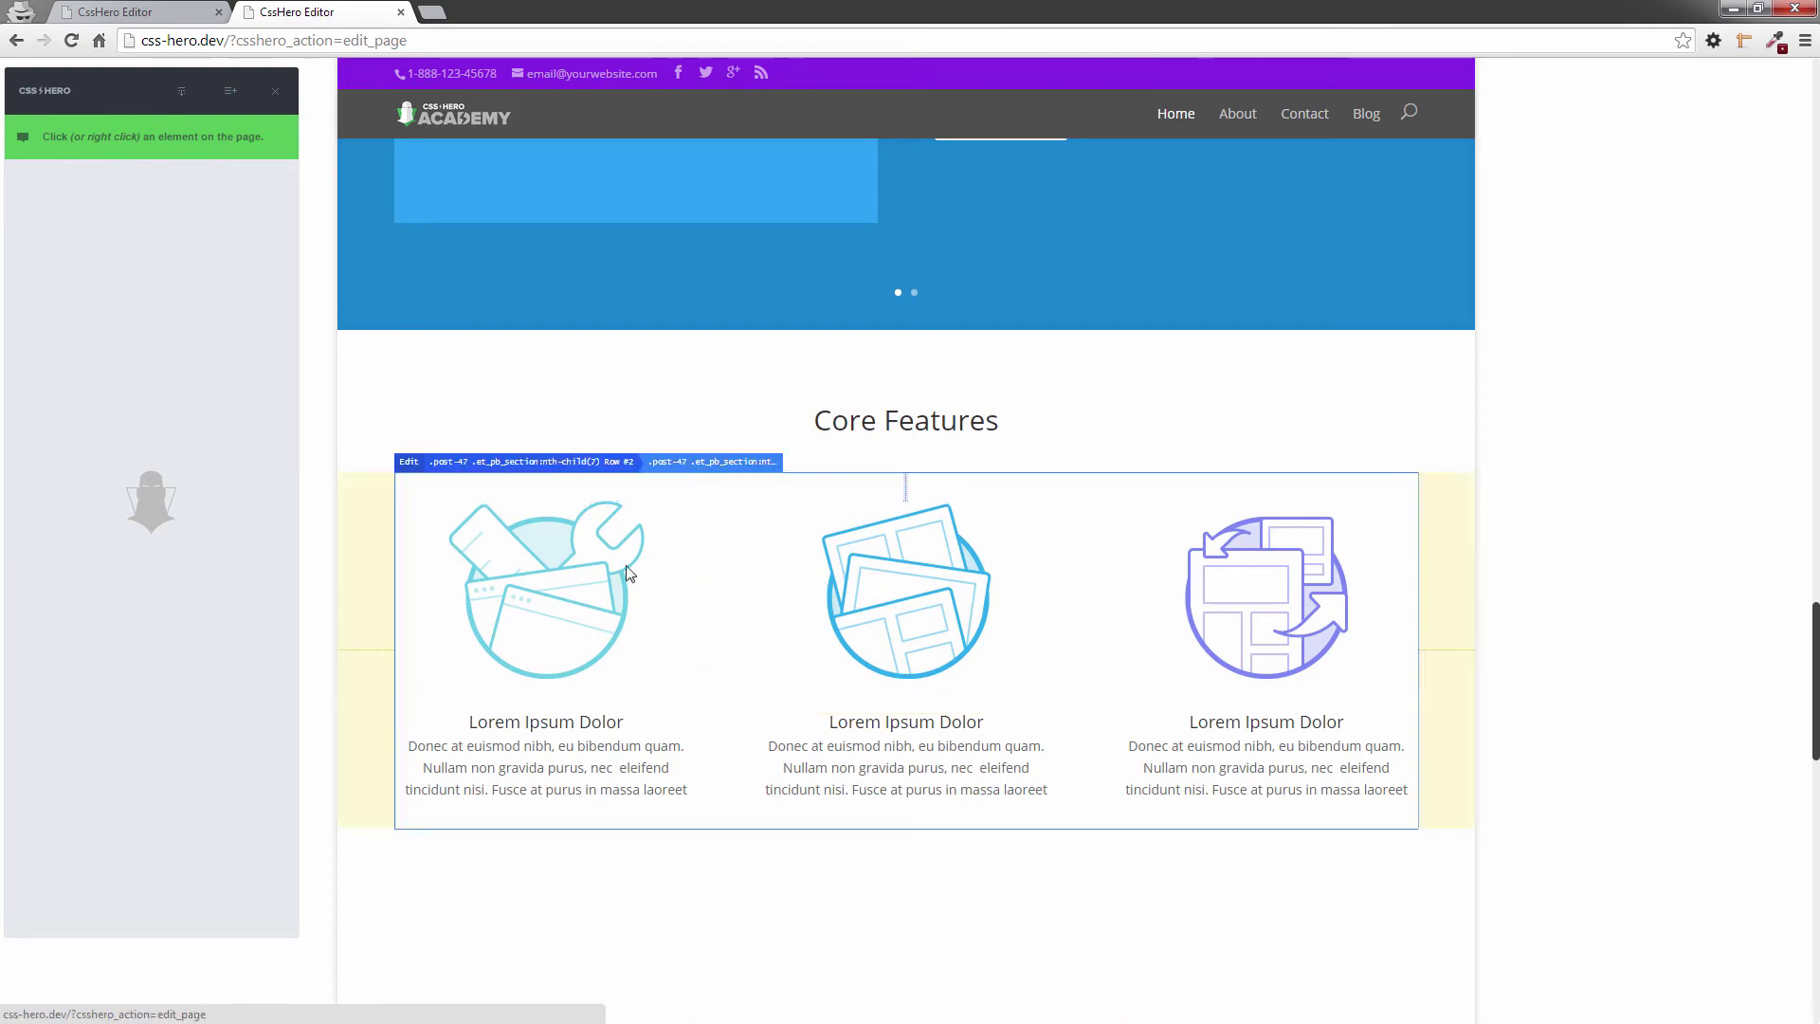
pyautogui.scroll(-7, 717, 569)
pyautogui.scroll(-5, 721, 573)
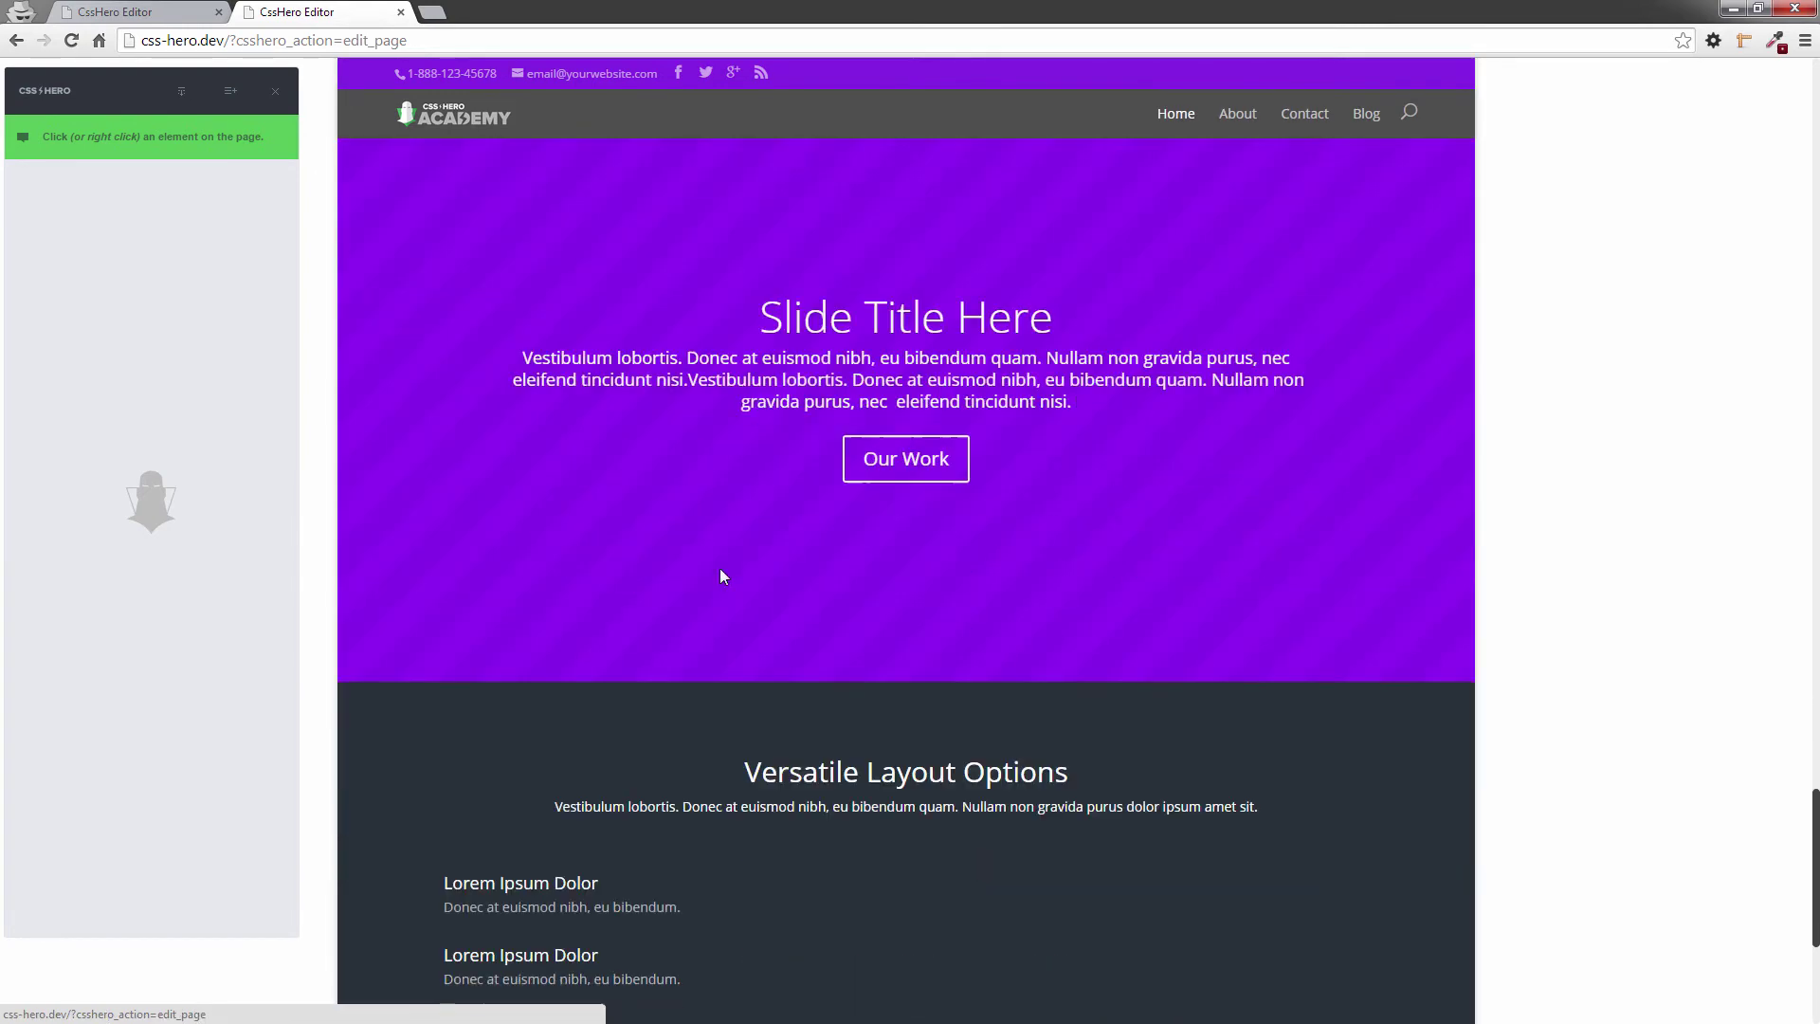
pyautogui.scroll(-5, 1346, 502)
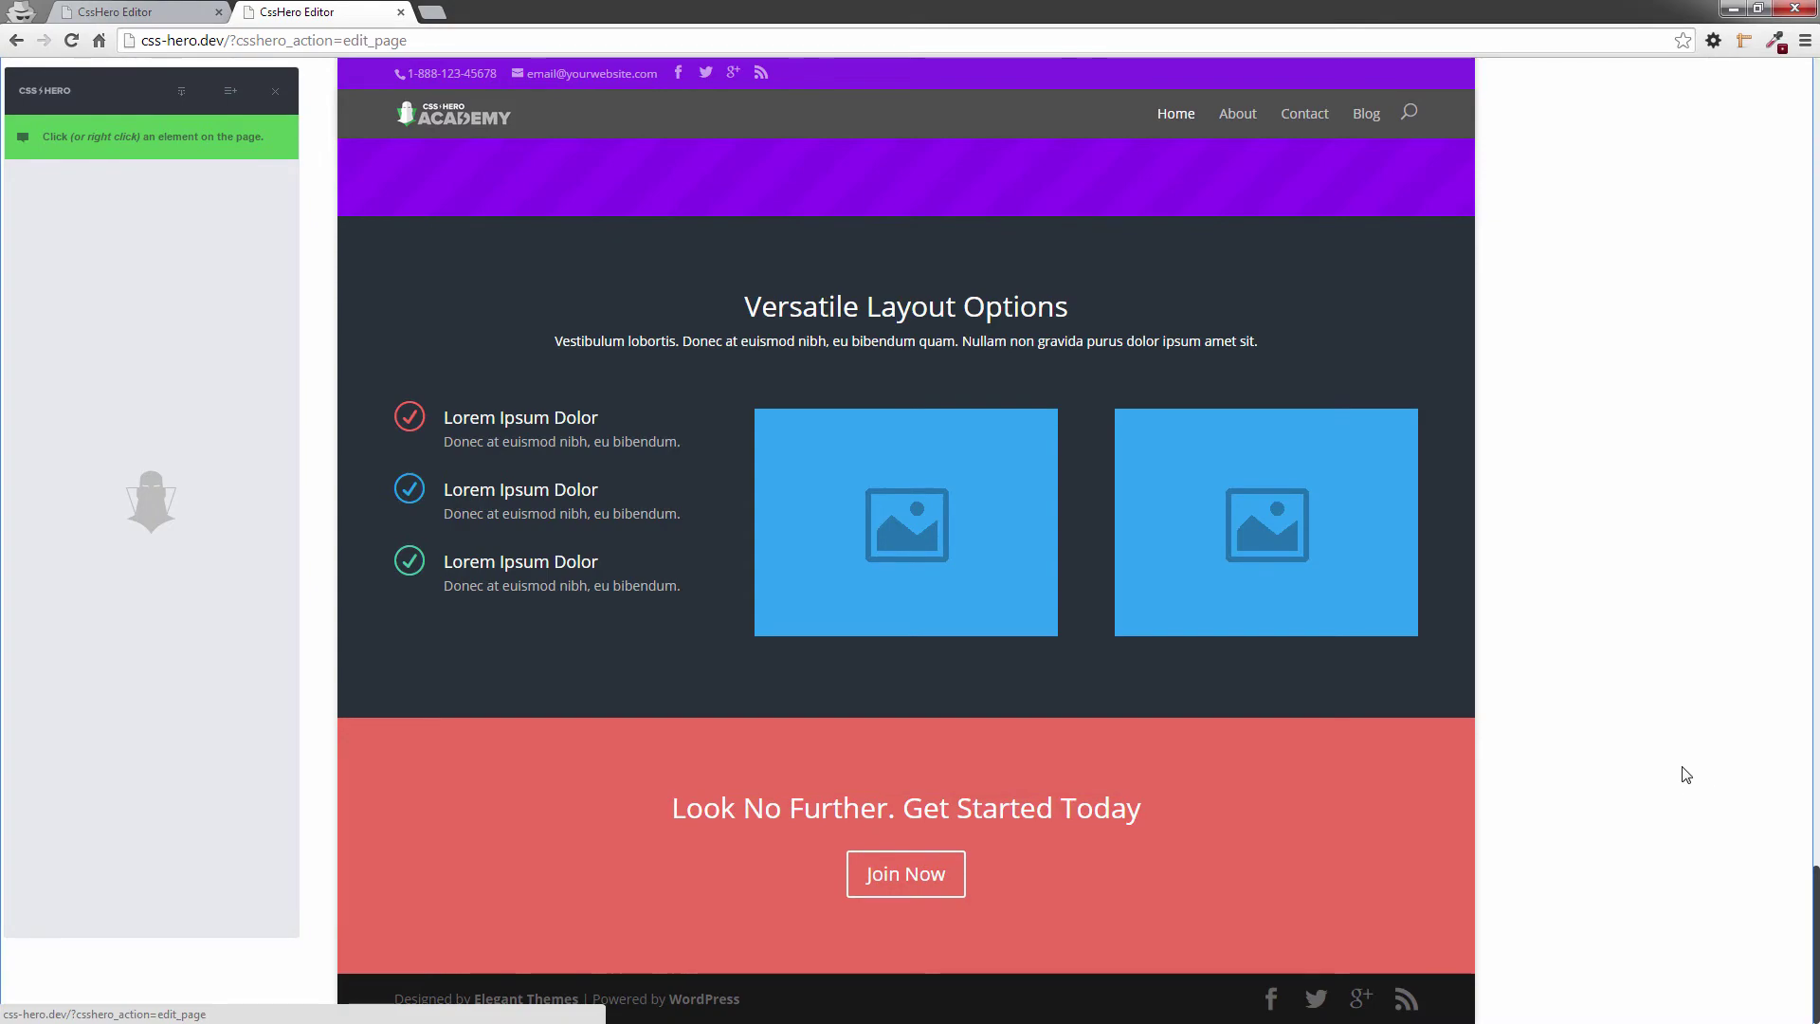
pyautogui.scroll(20, 1687, 770)
pyautogui.scroll(15, 1696, 768)
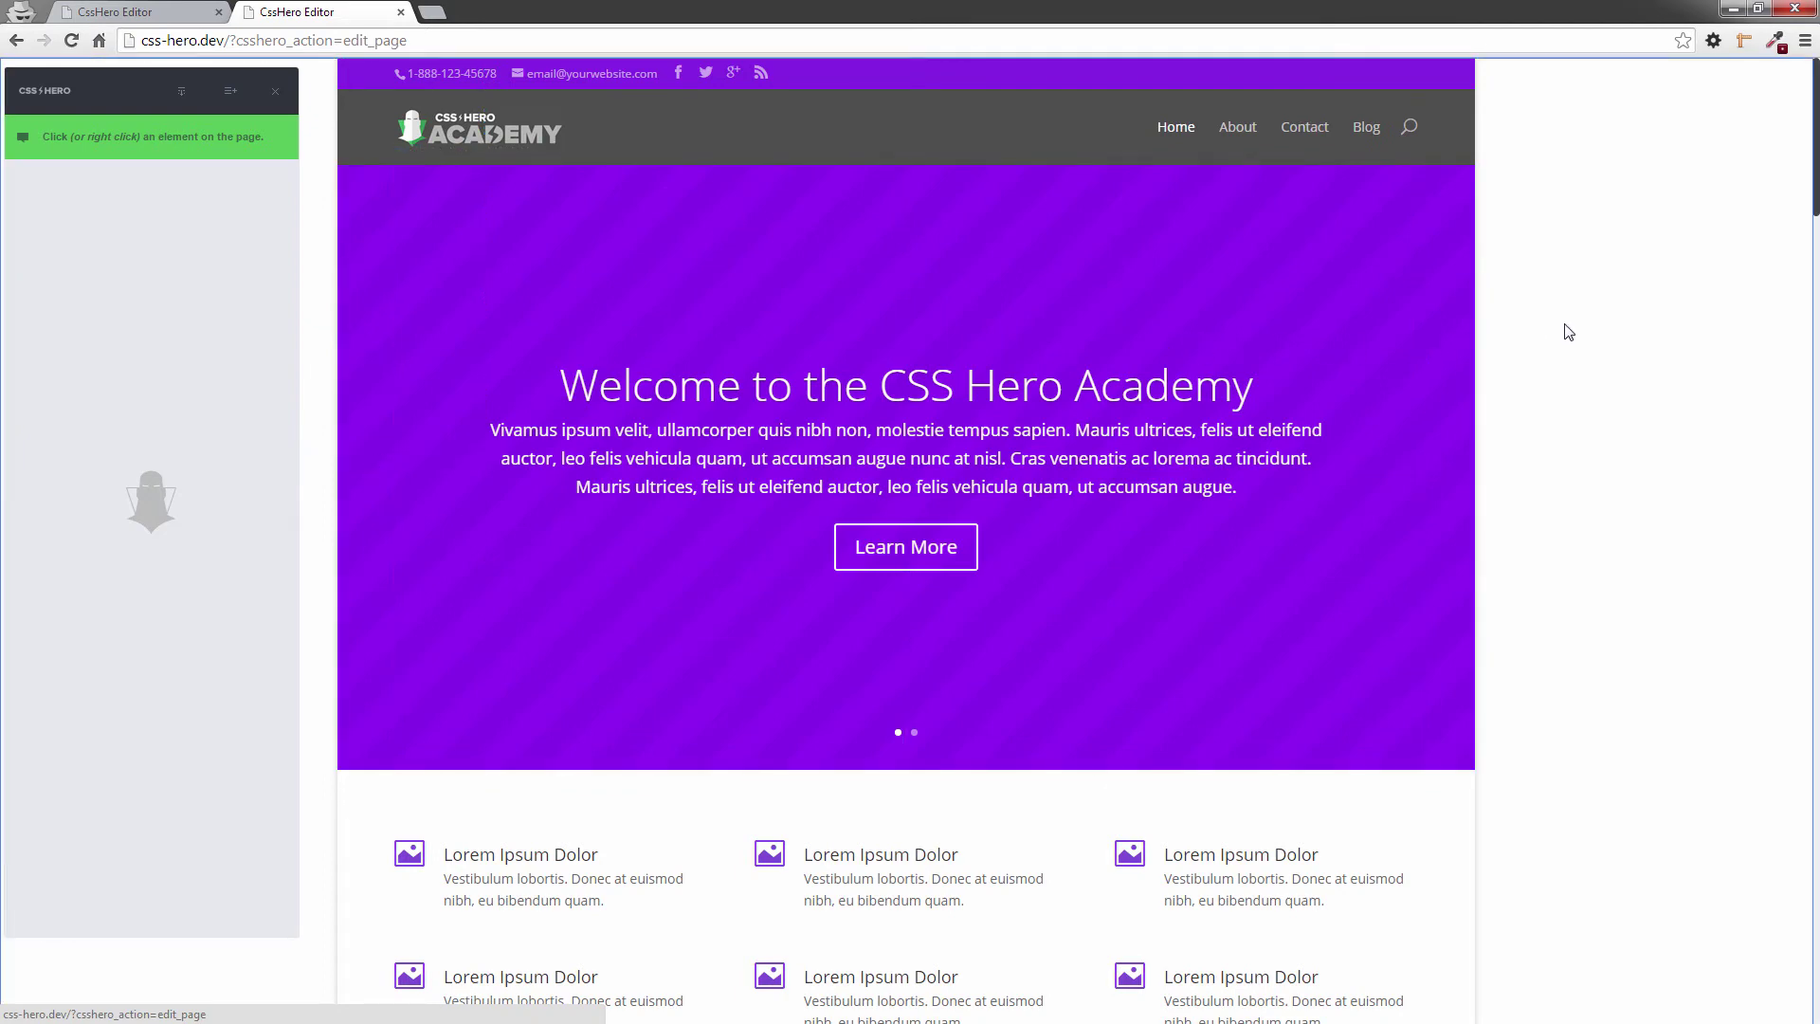
# Set the Top Header background color to black #000000 after trying blue, green and yellow-green.
pyautogui.click(946, 79)
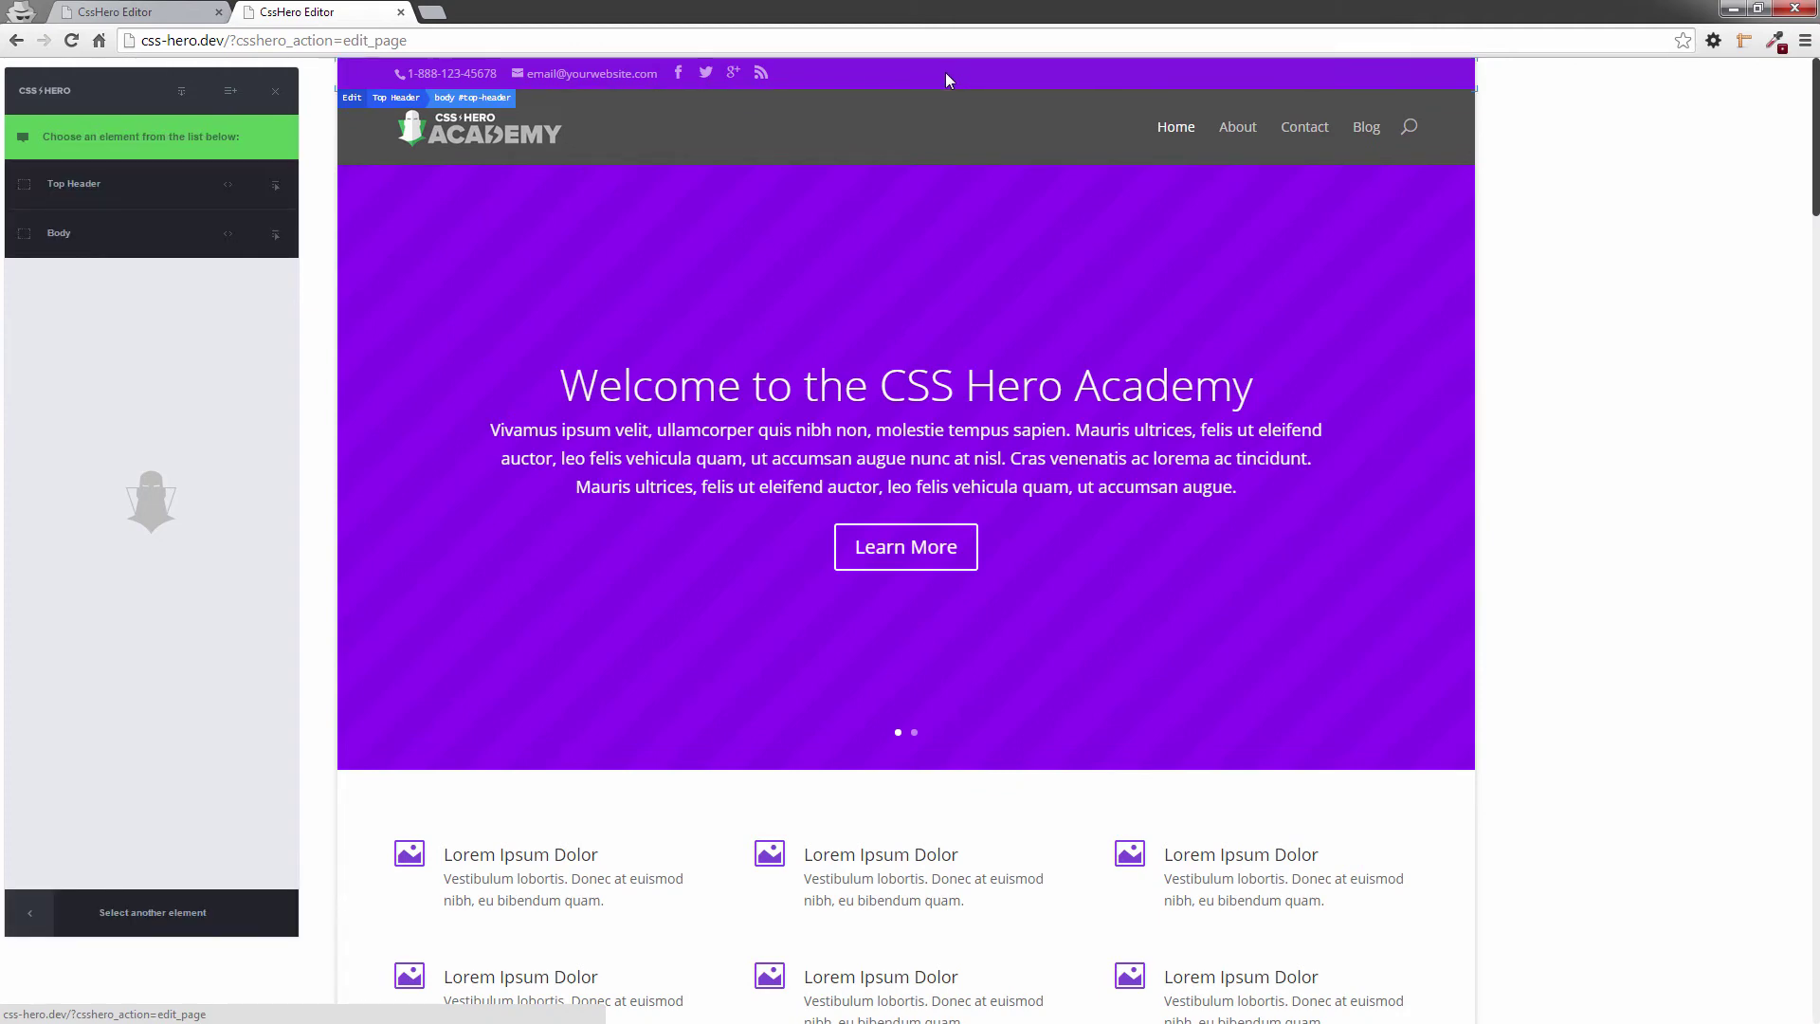
pyautogui.click(78, 196)
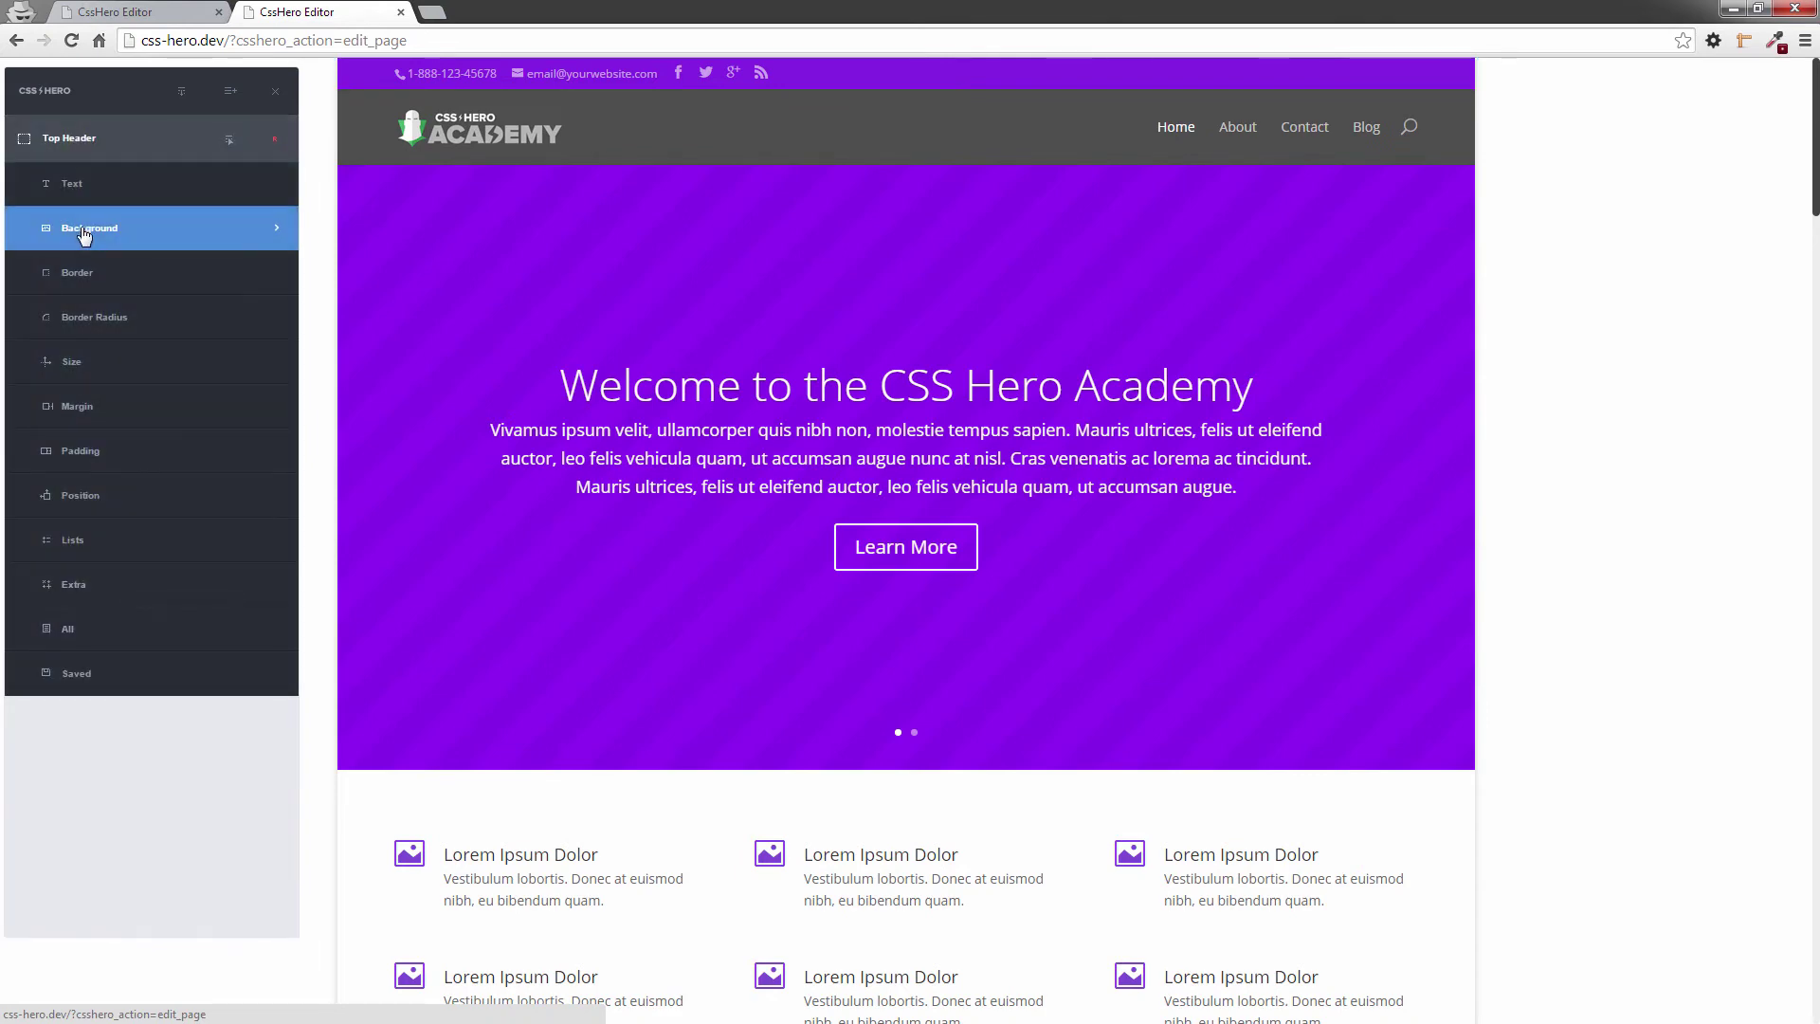
pyautogui.click(83, 232)
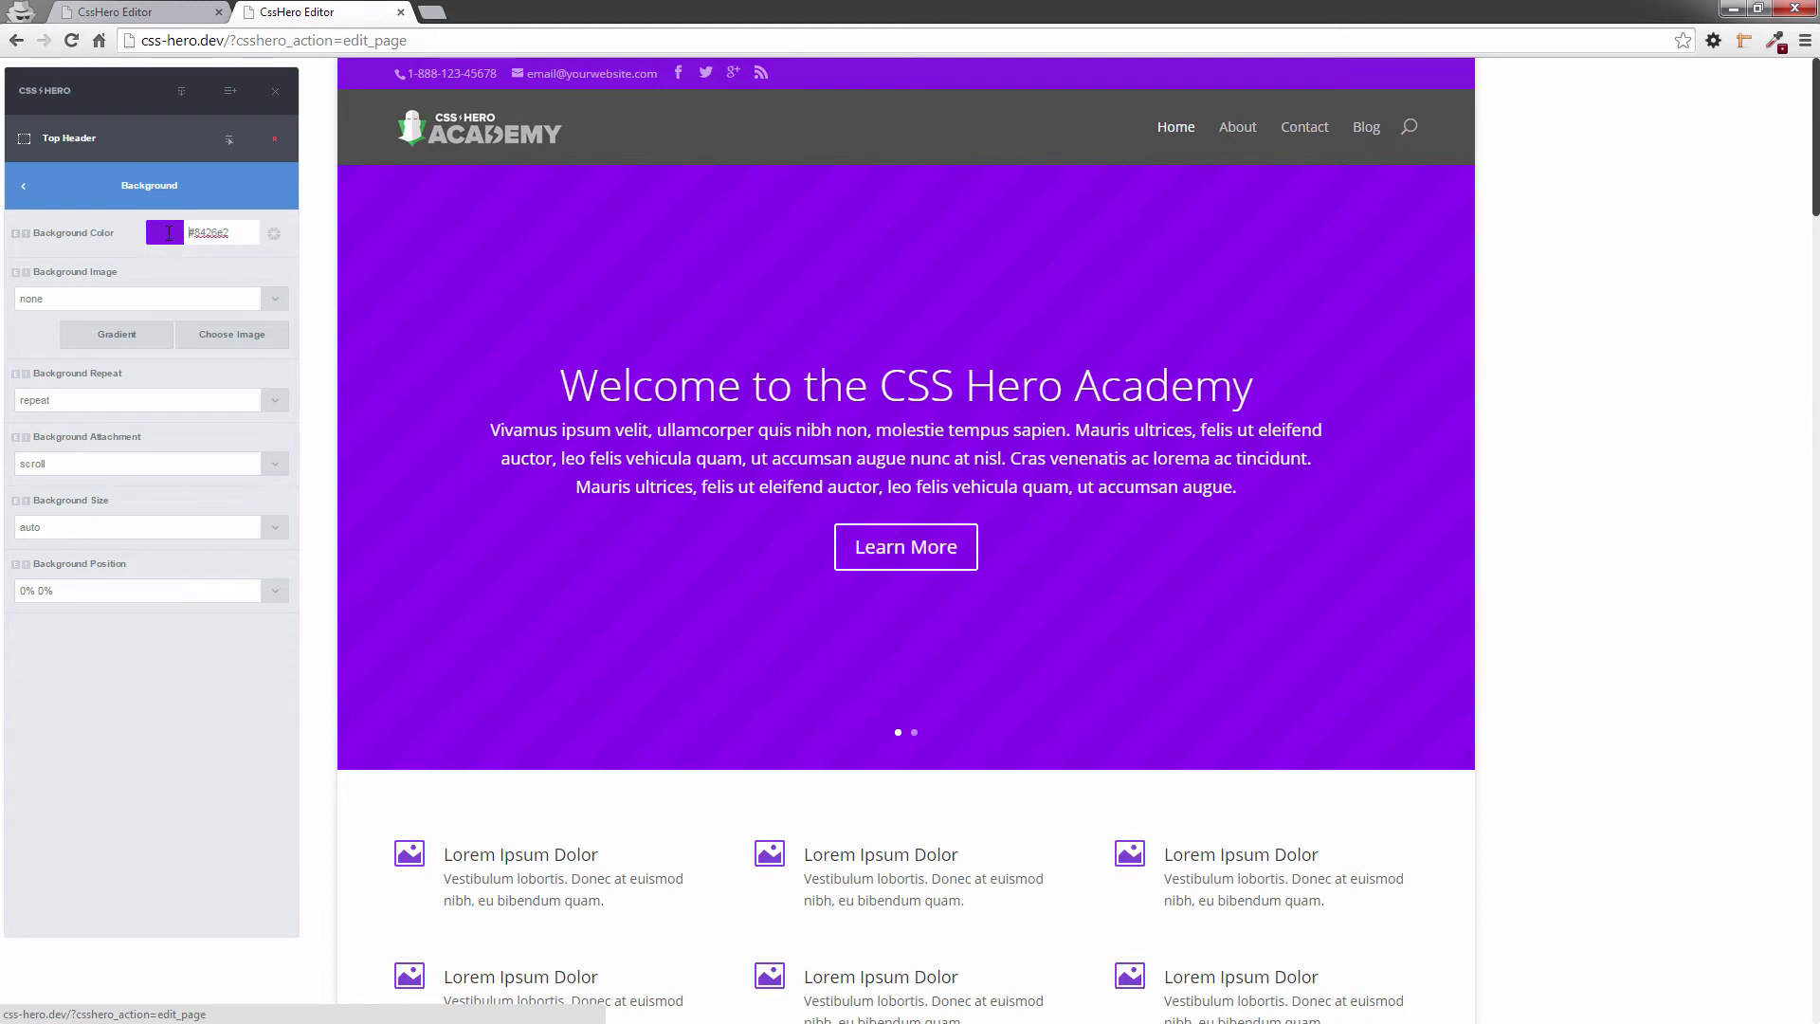
pyautogui.click(169, 233)
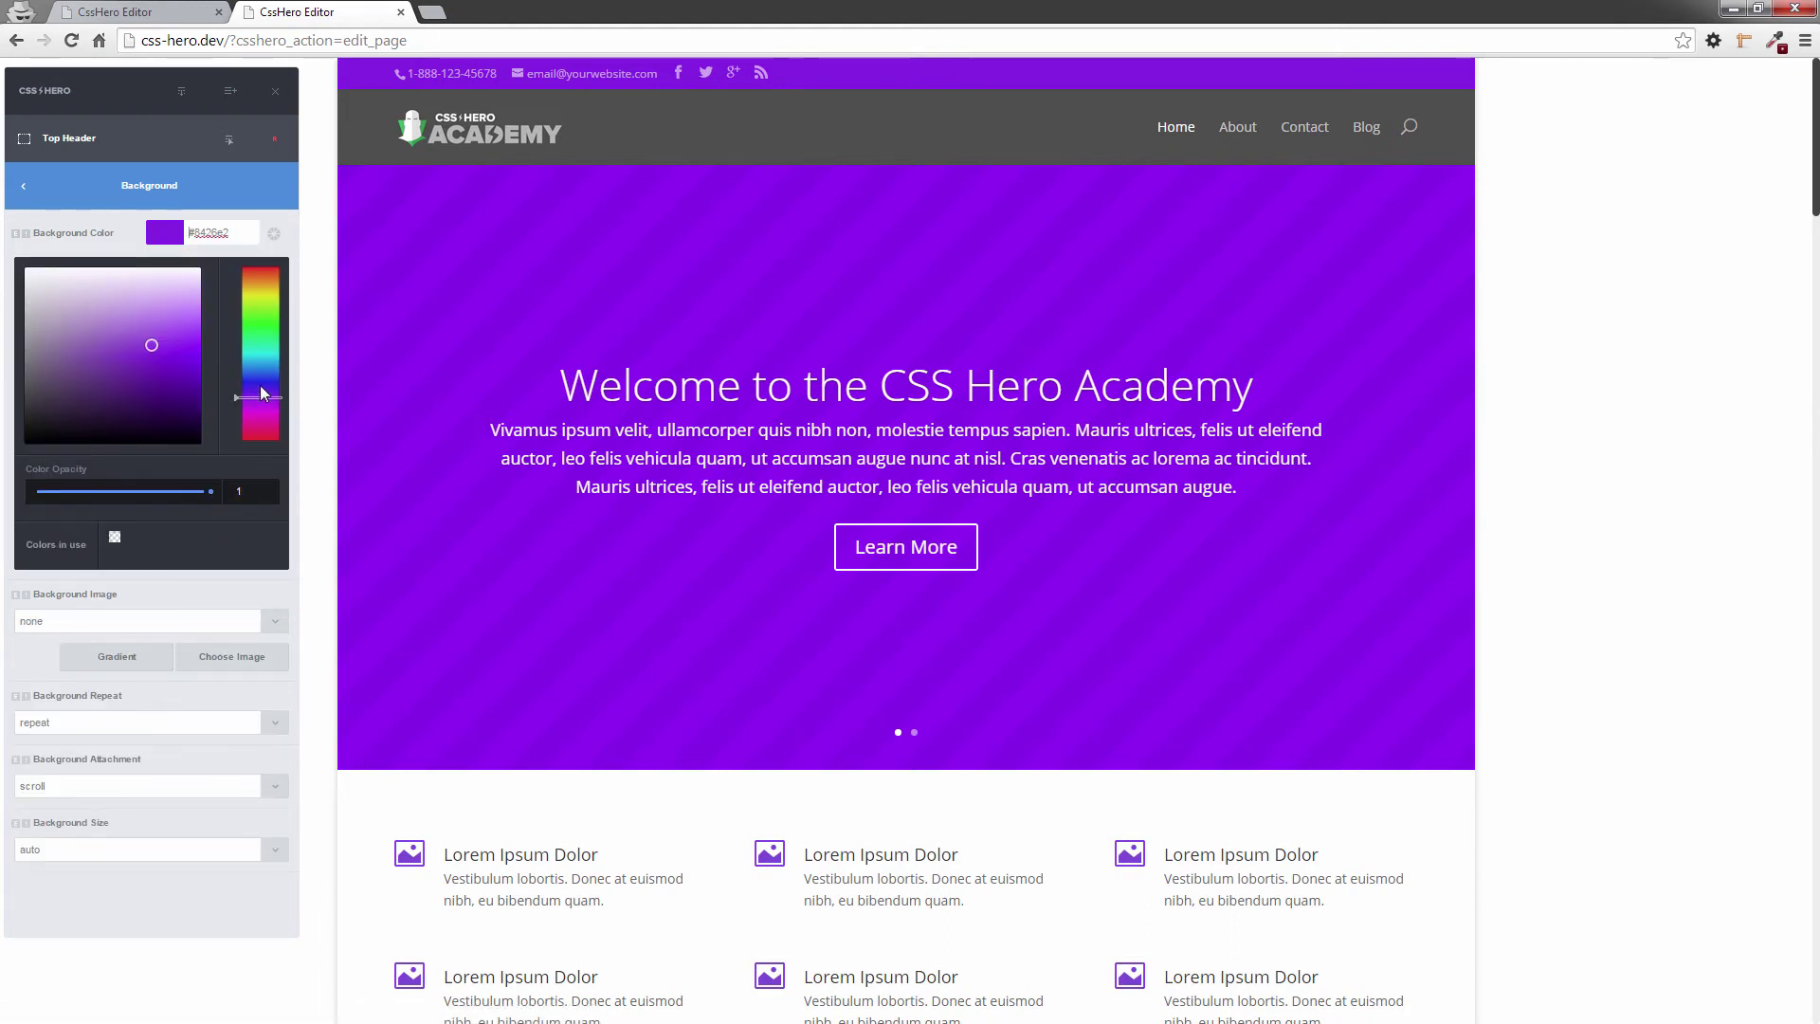
pyautogui.moveTo(260, 381); pyautogui.dragTo(260, 378)
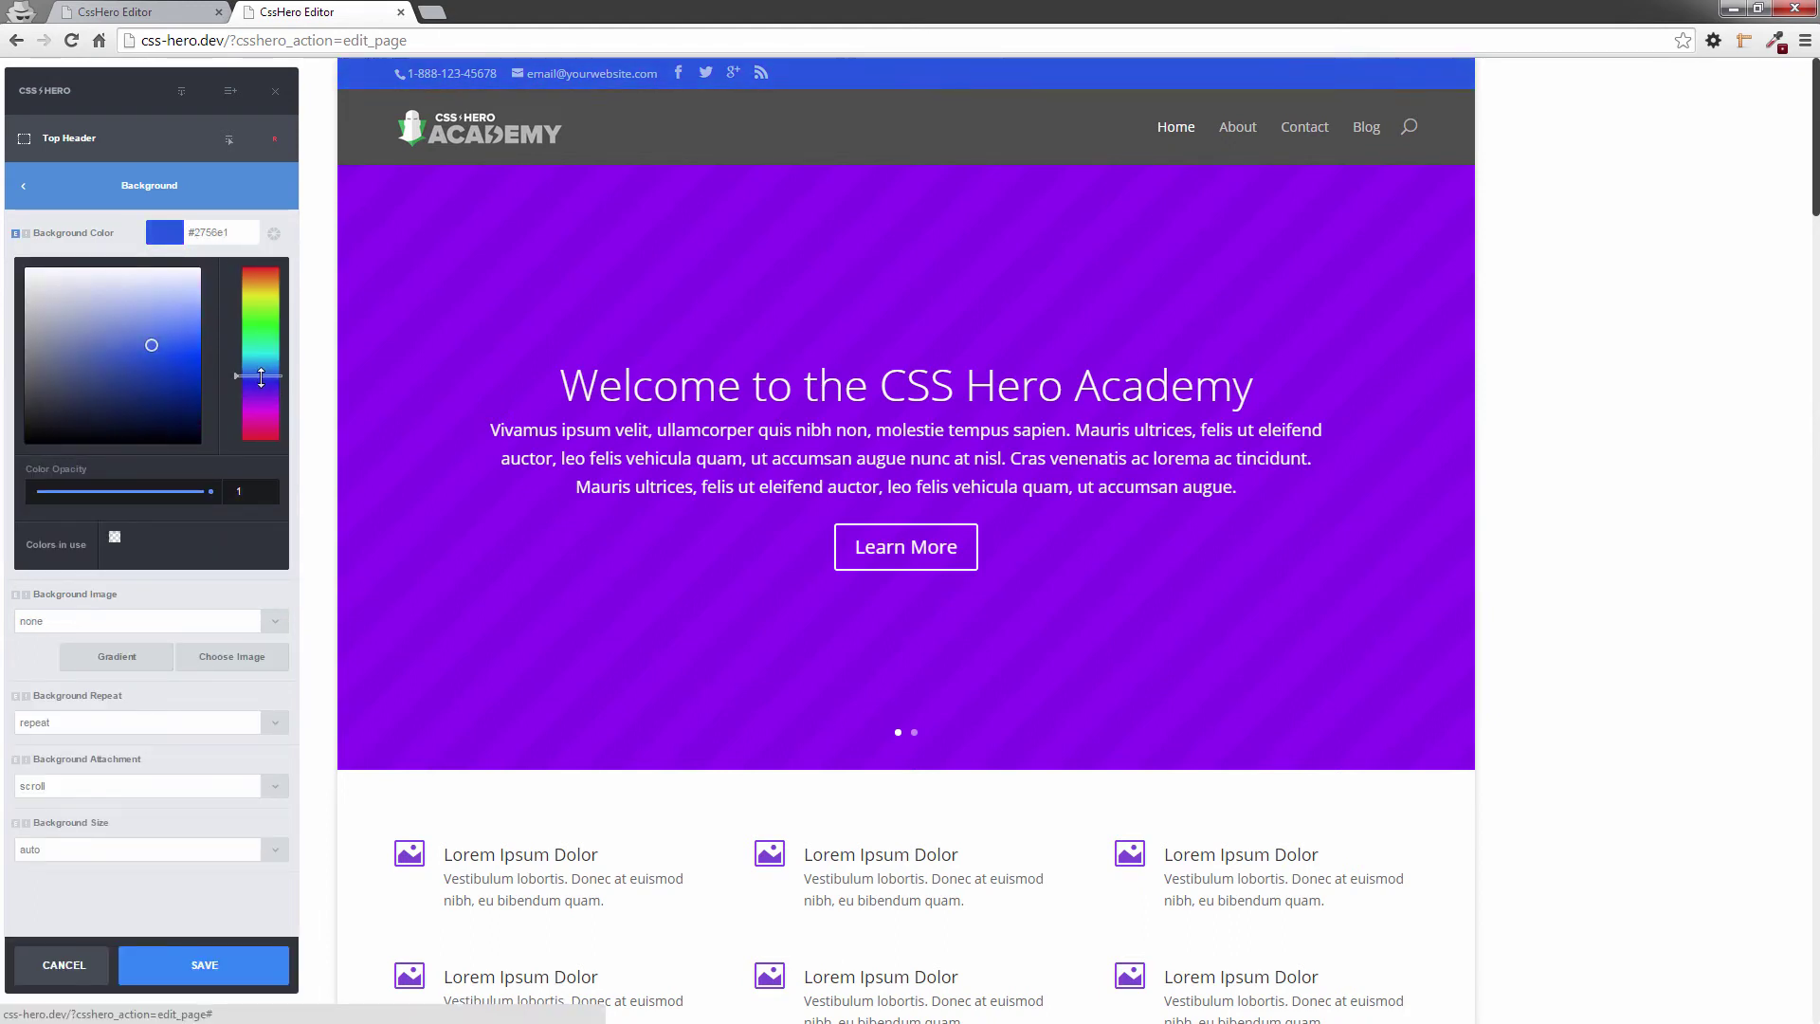
pyautogui.click(267, 323)
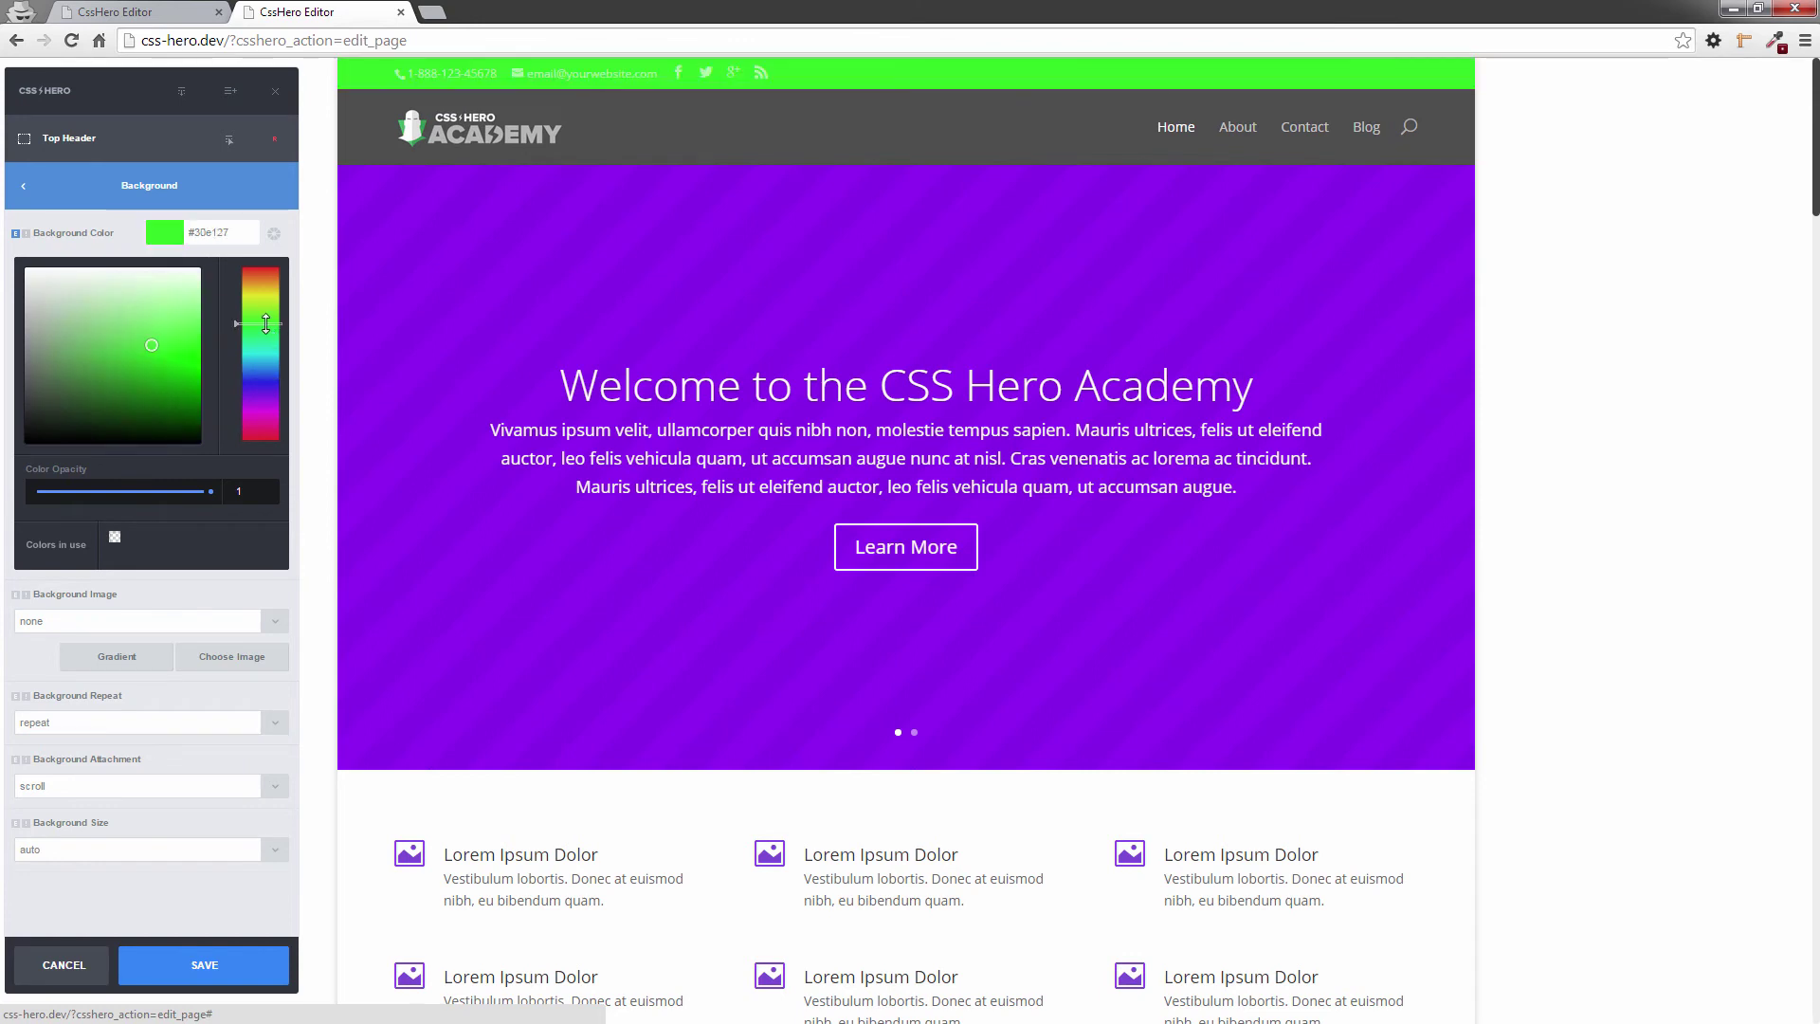
pyautogui.click(262, 302)
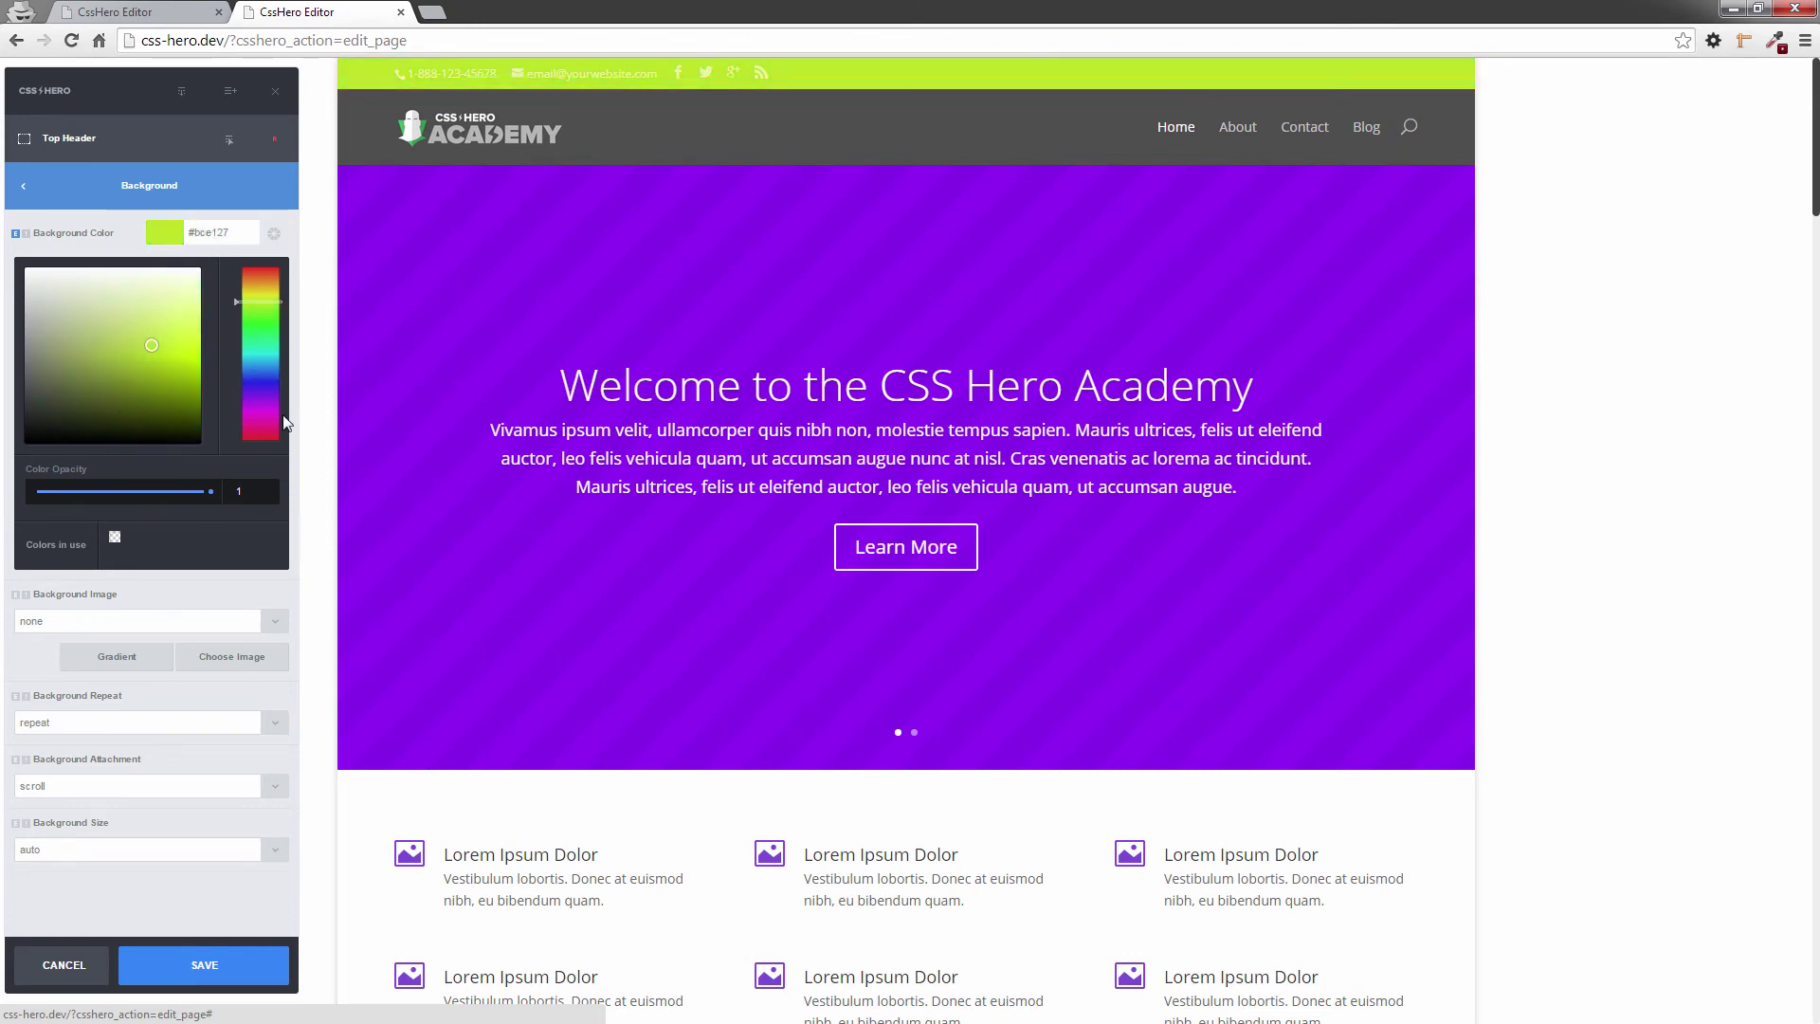
pyautogui.click(266, 384)
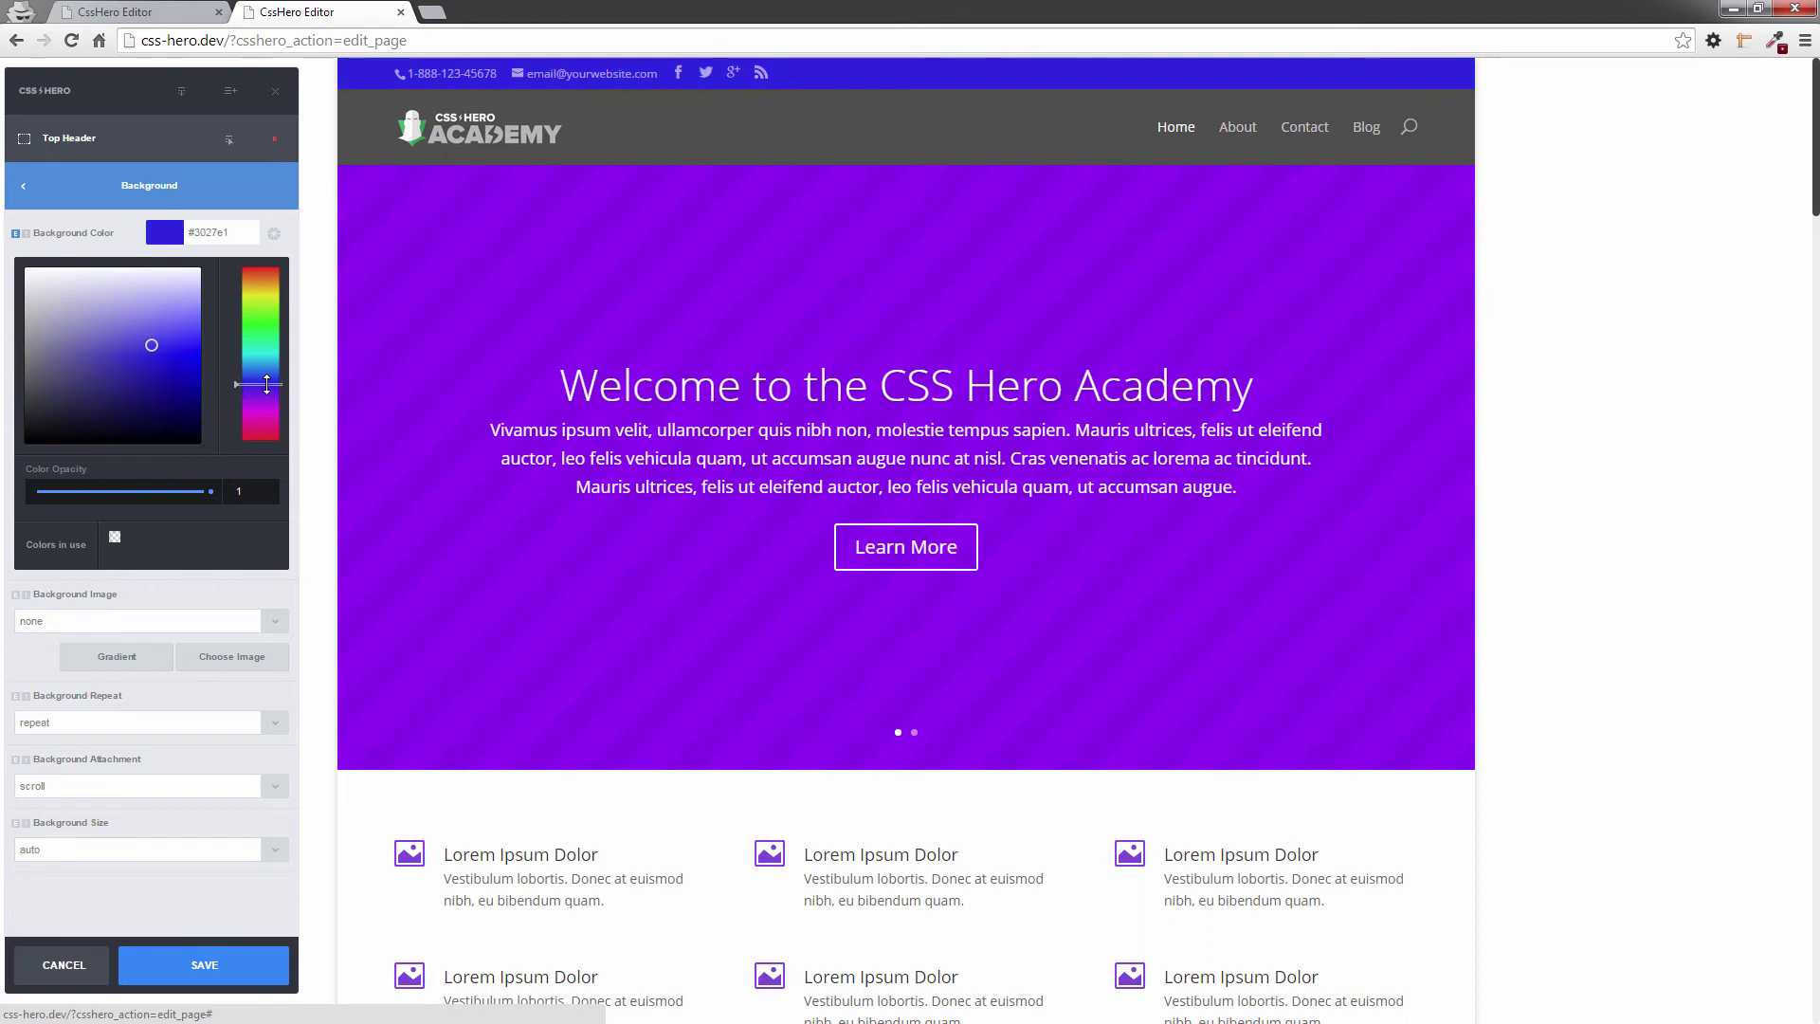
pyautogui.moveTo(267, 384); pyautogui.dragTo(269, 397)
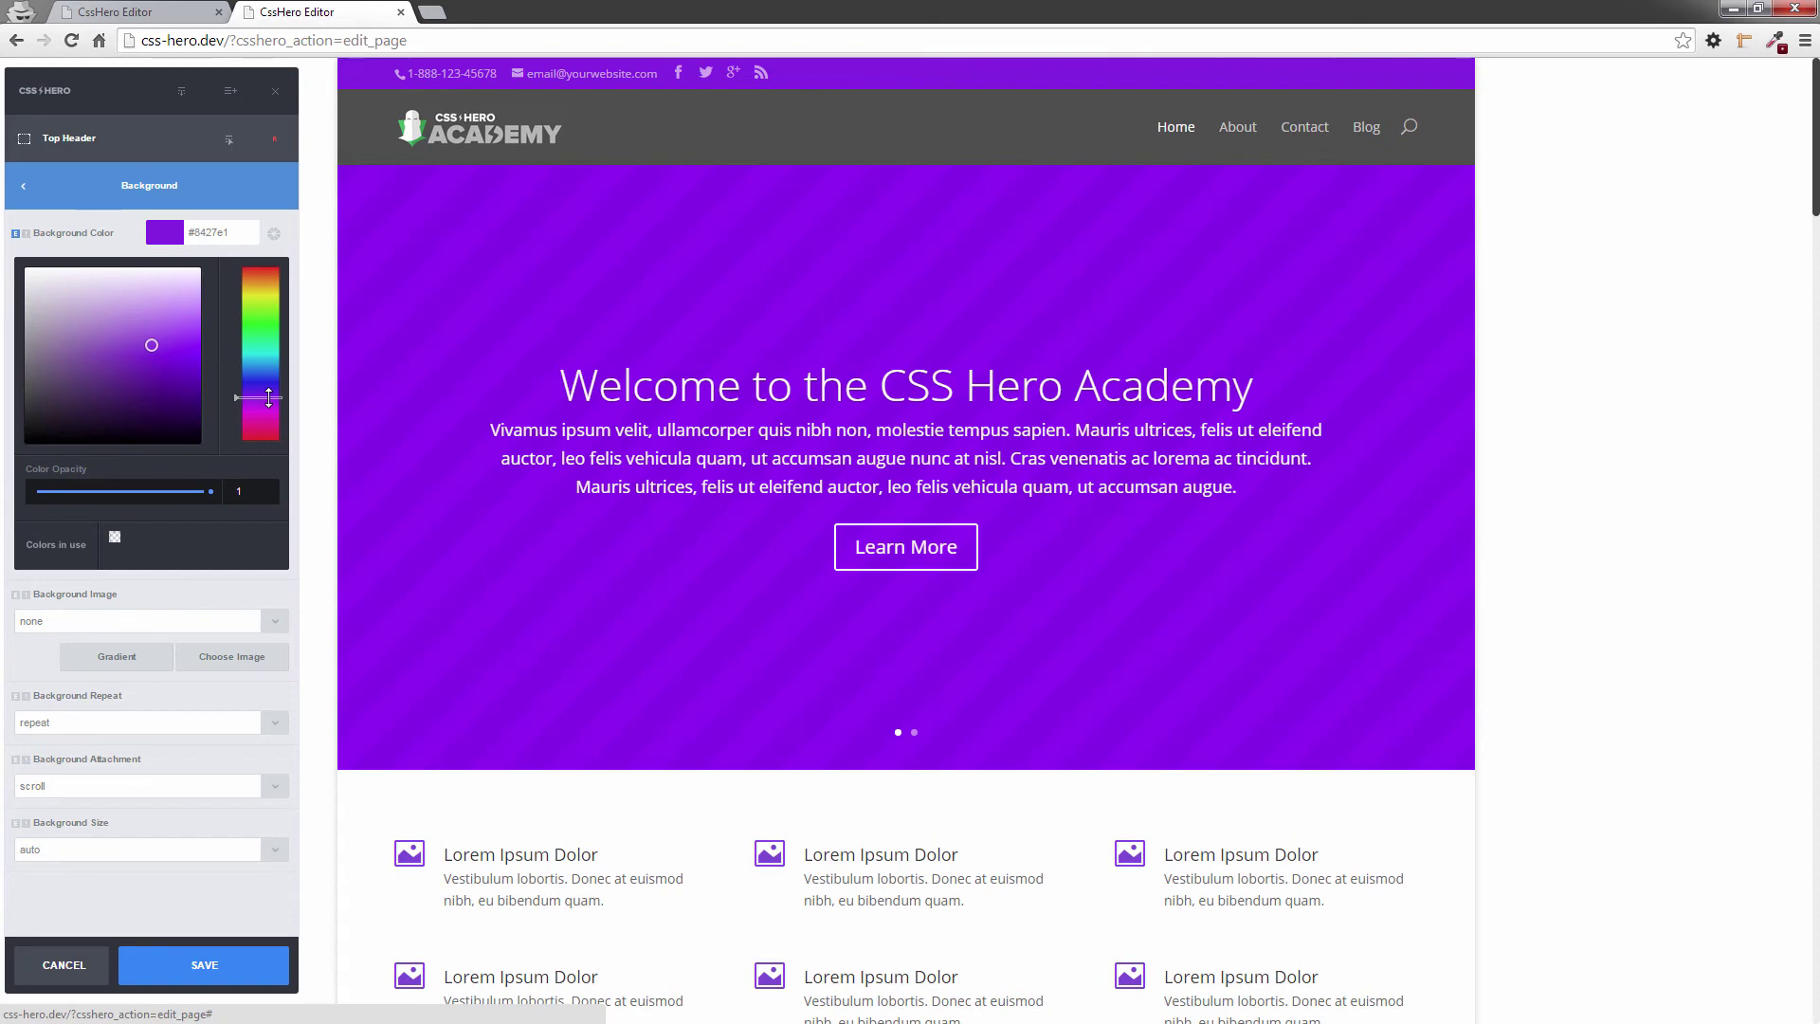
pyautogui.moveTo(117, 411); pyautogui.dragTo(27, 447)
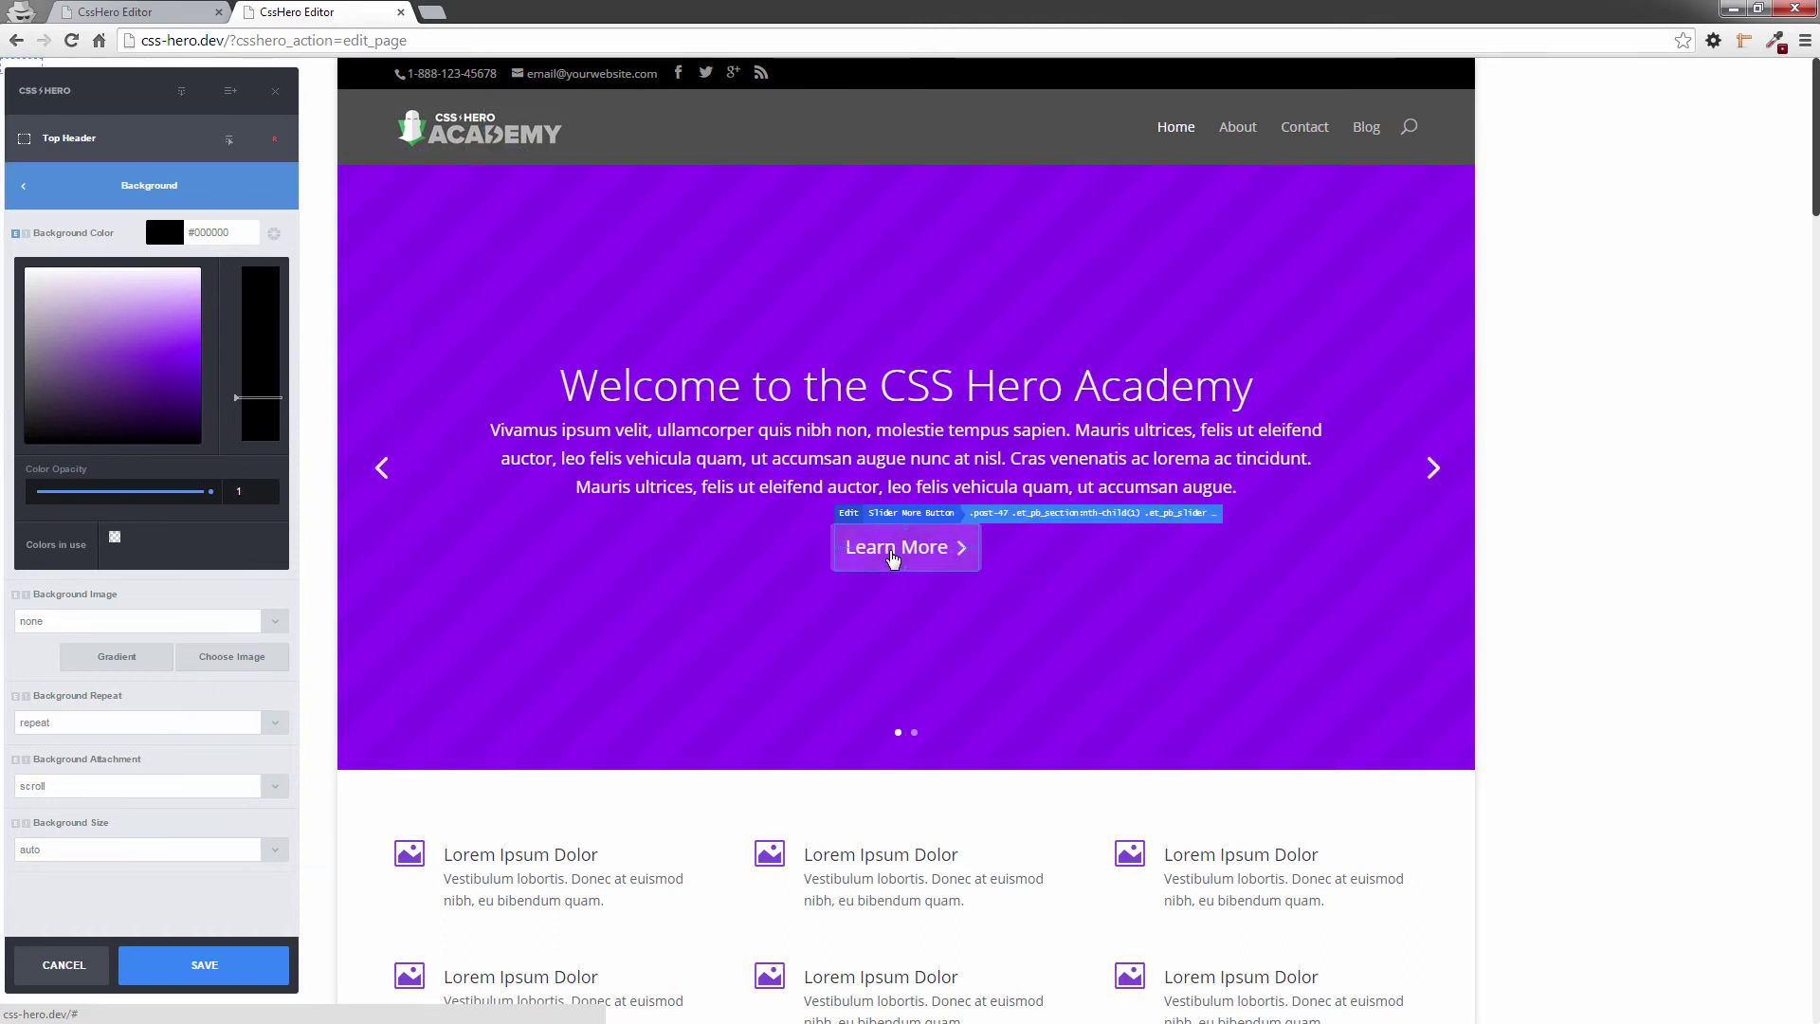
# Round the Slider More Button's border radius up to 12px, then return it to 3px.
pyautogui.click(892, 560)
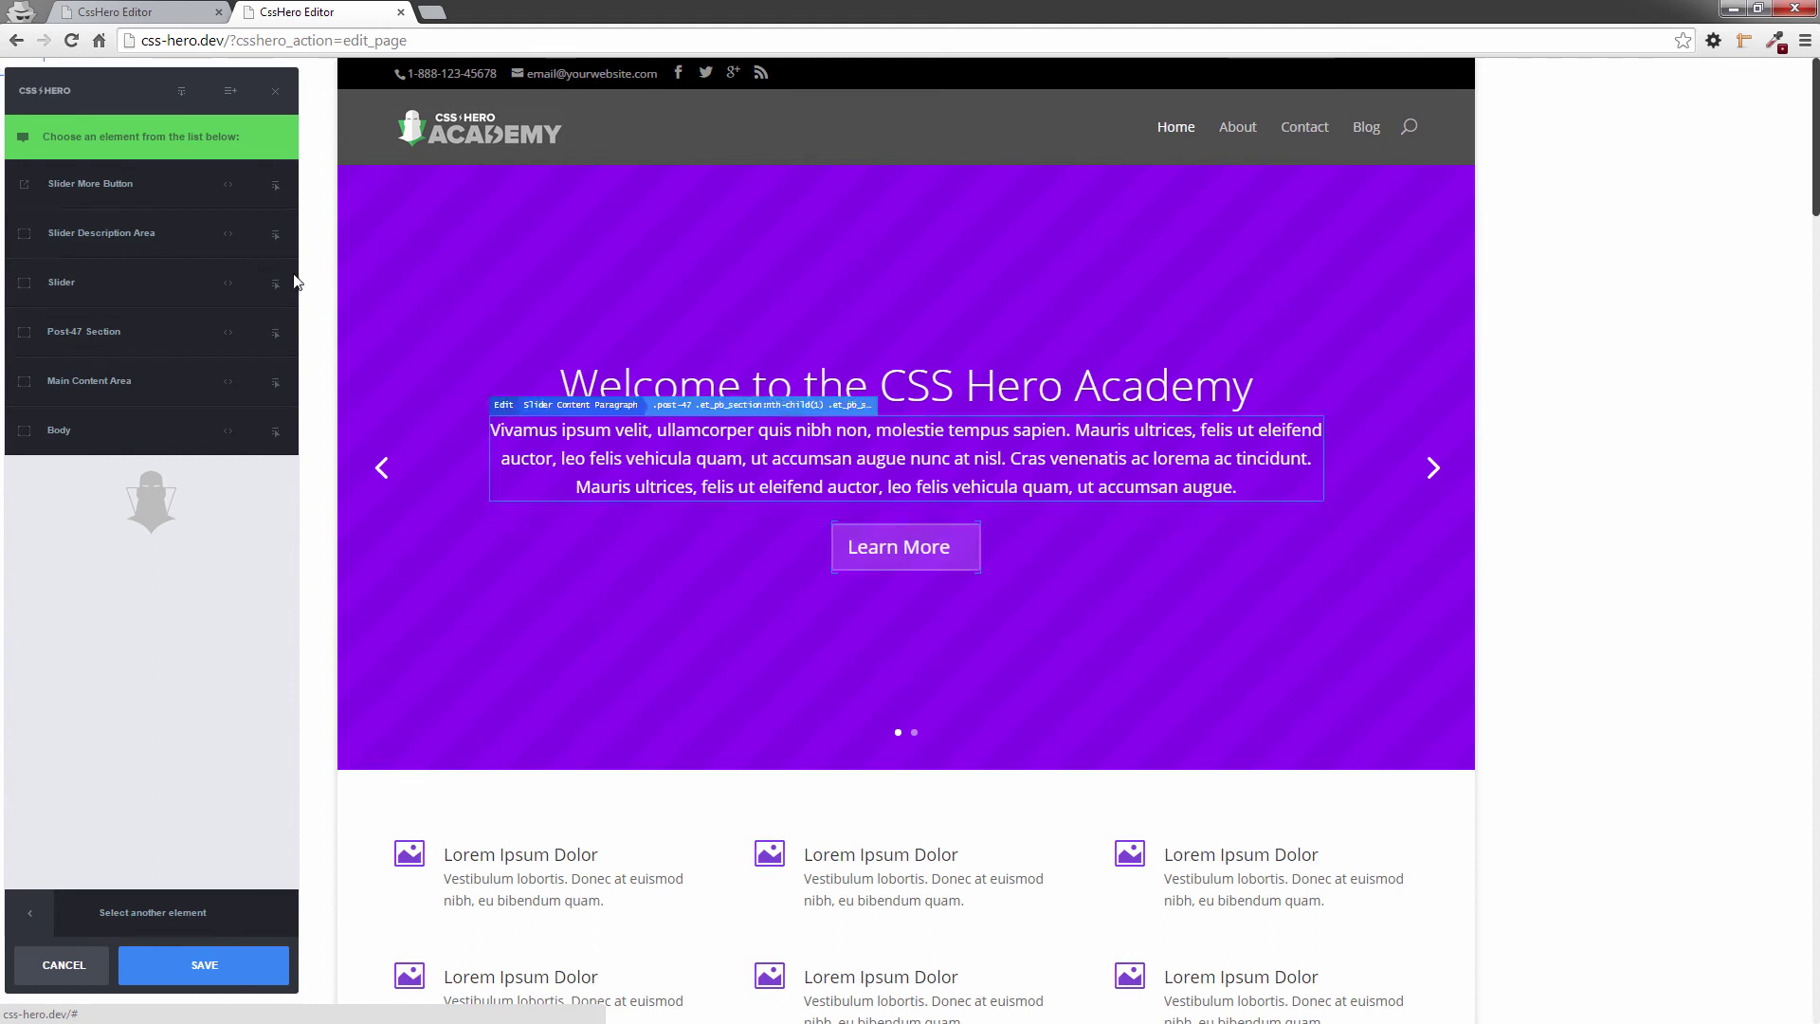
pyautogui.click(128, 186)
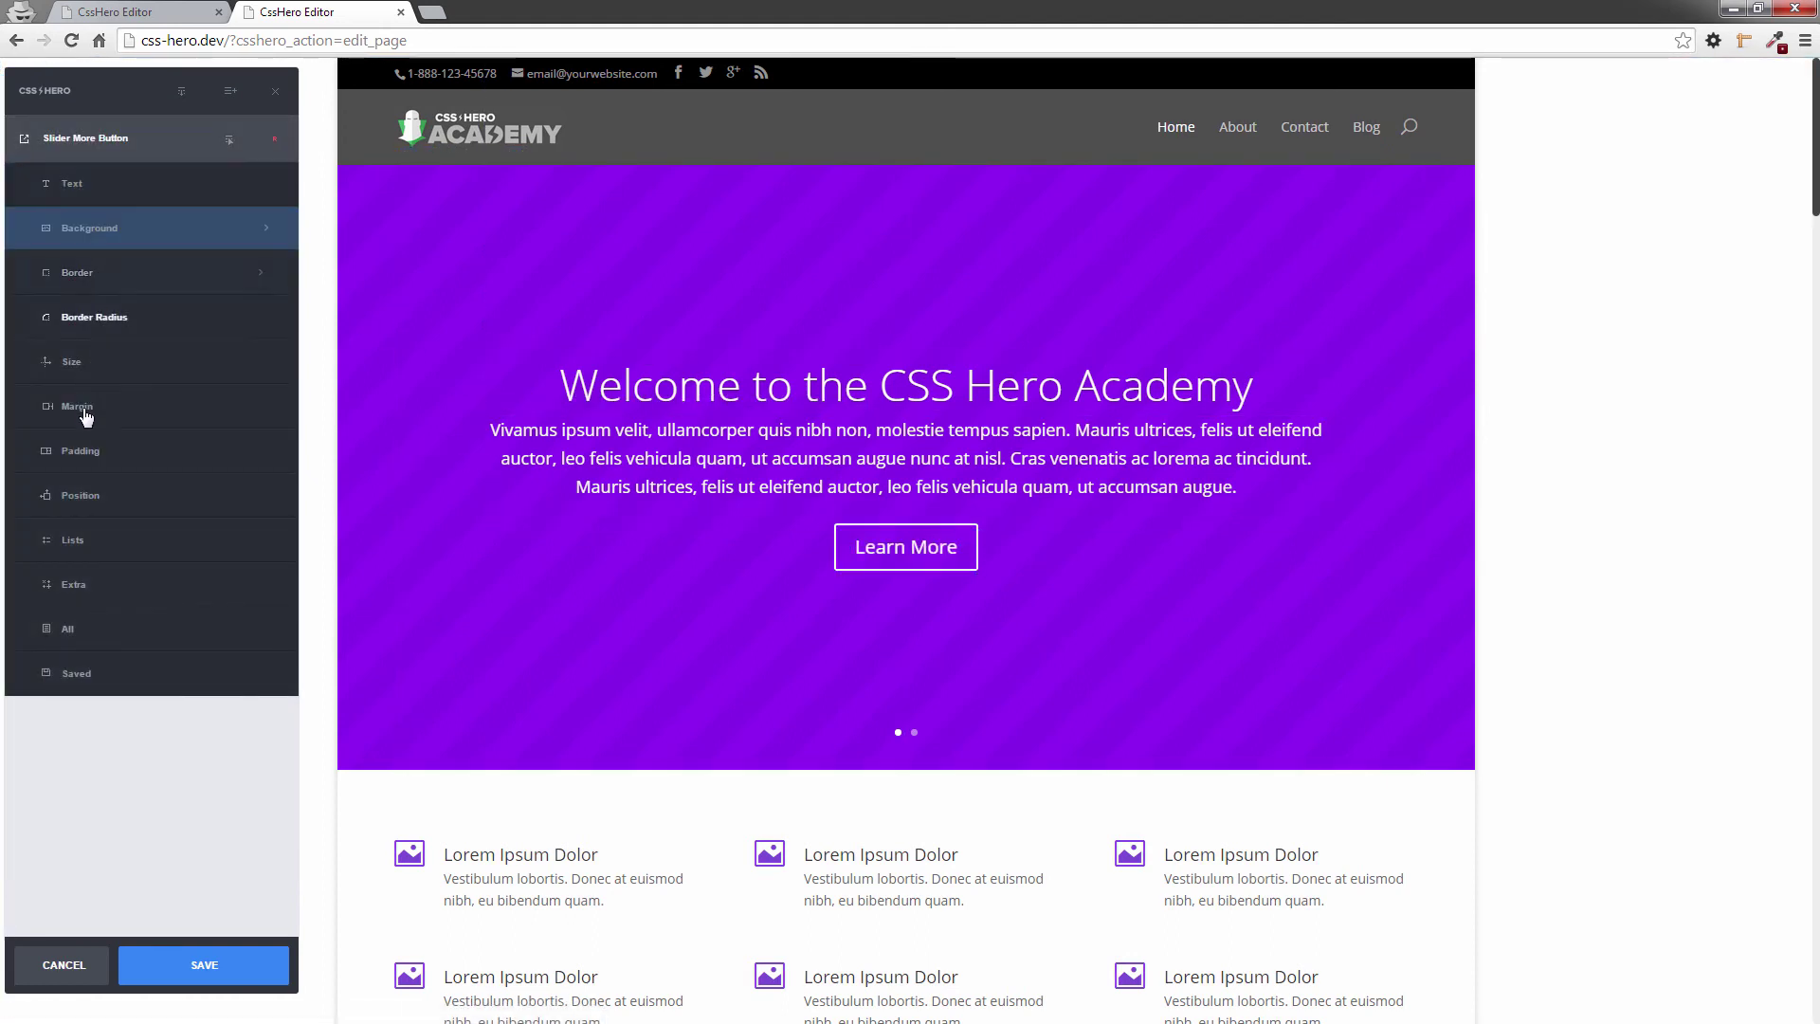
pyautogui.click(108, 321)
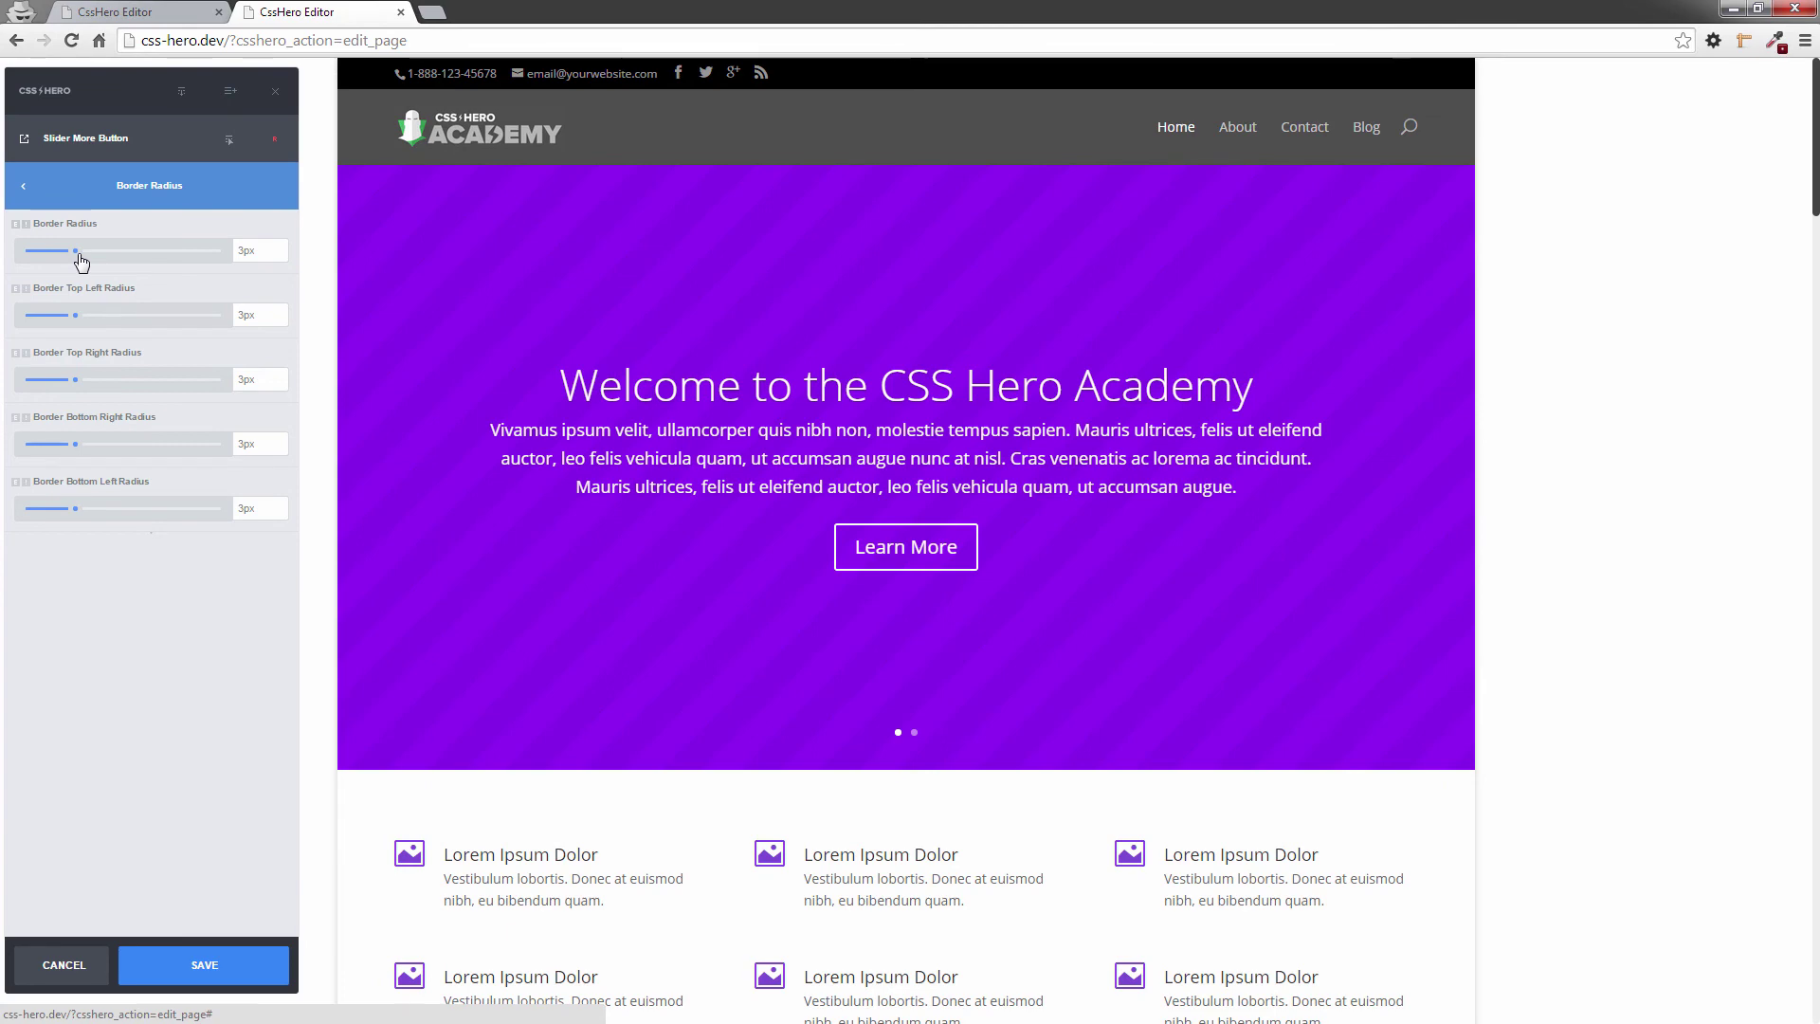
pyautogui.moveTo(81, 262); pyautogui.dragTo(96, 264)
pyautogui.moveTo(135, 154); pyautogui.dragTo(338, 159)
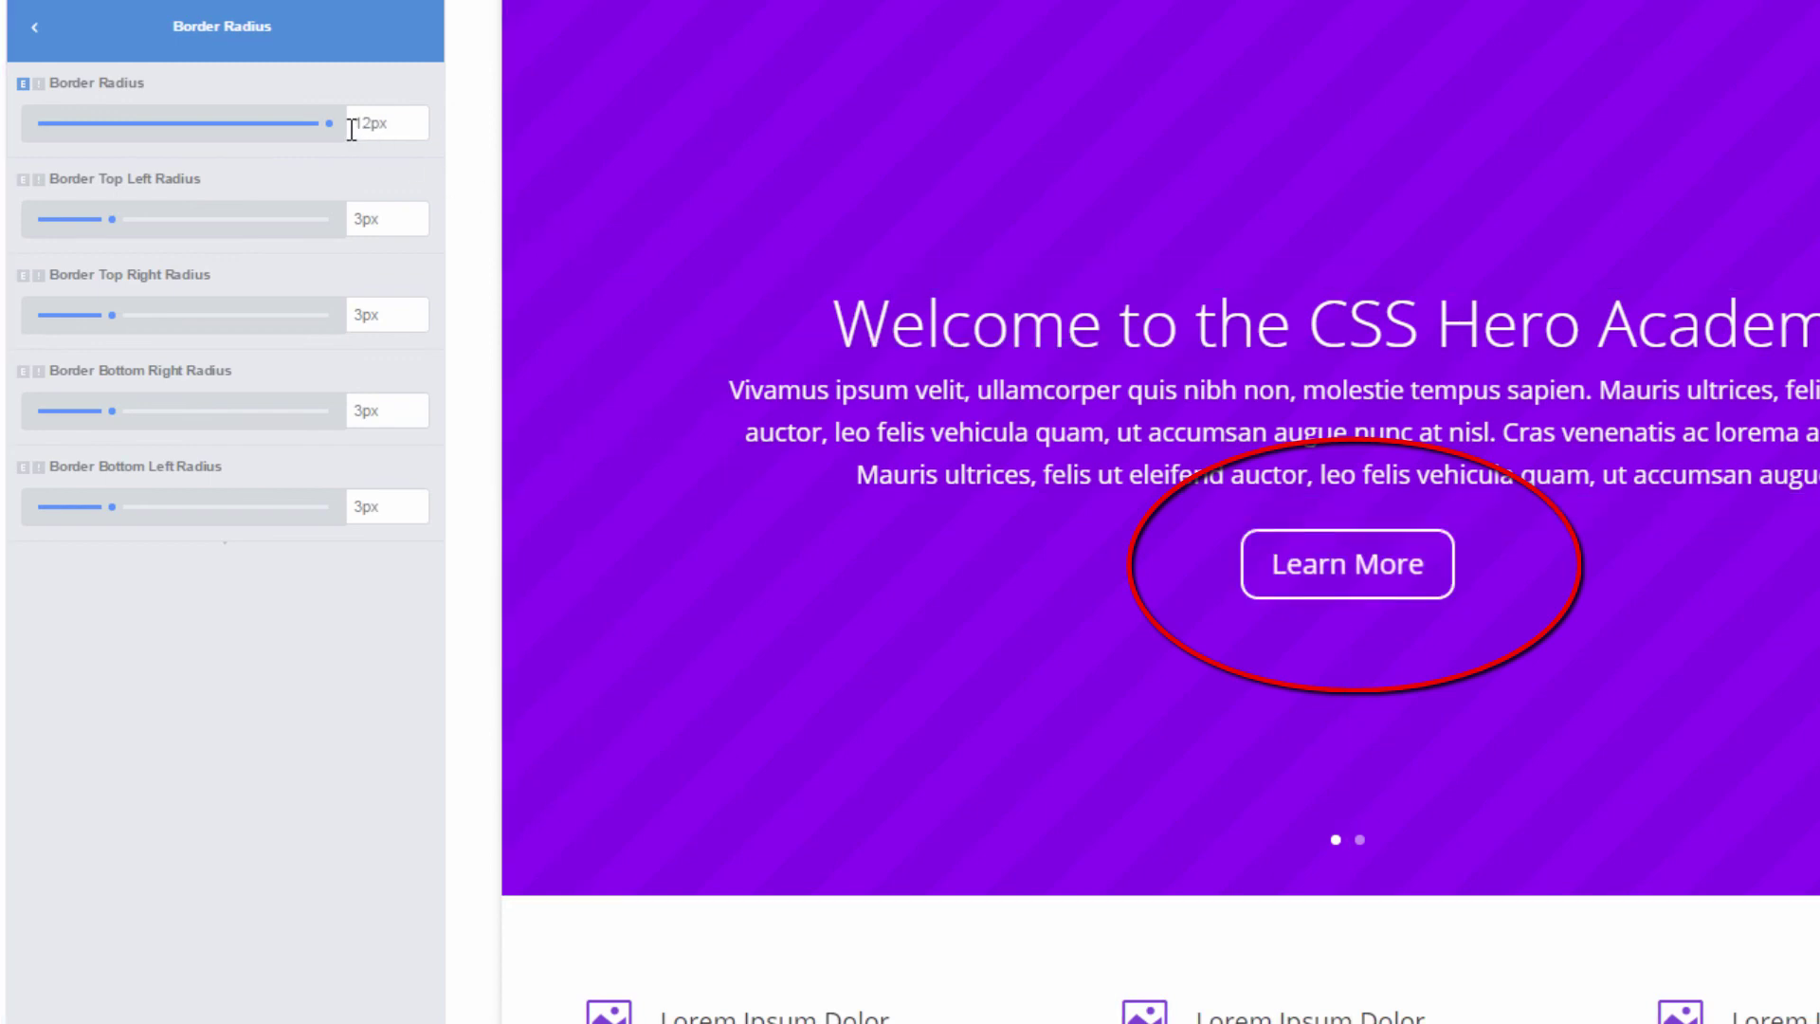
pyautogui.moveTo(329, 125); pyautogui.dragTo(130, 126)
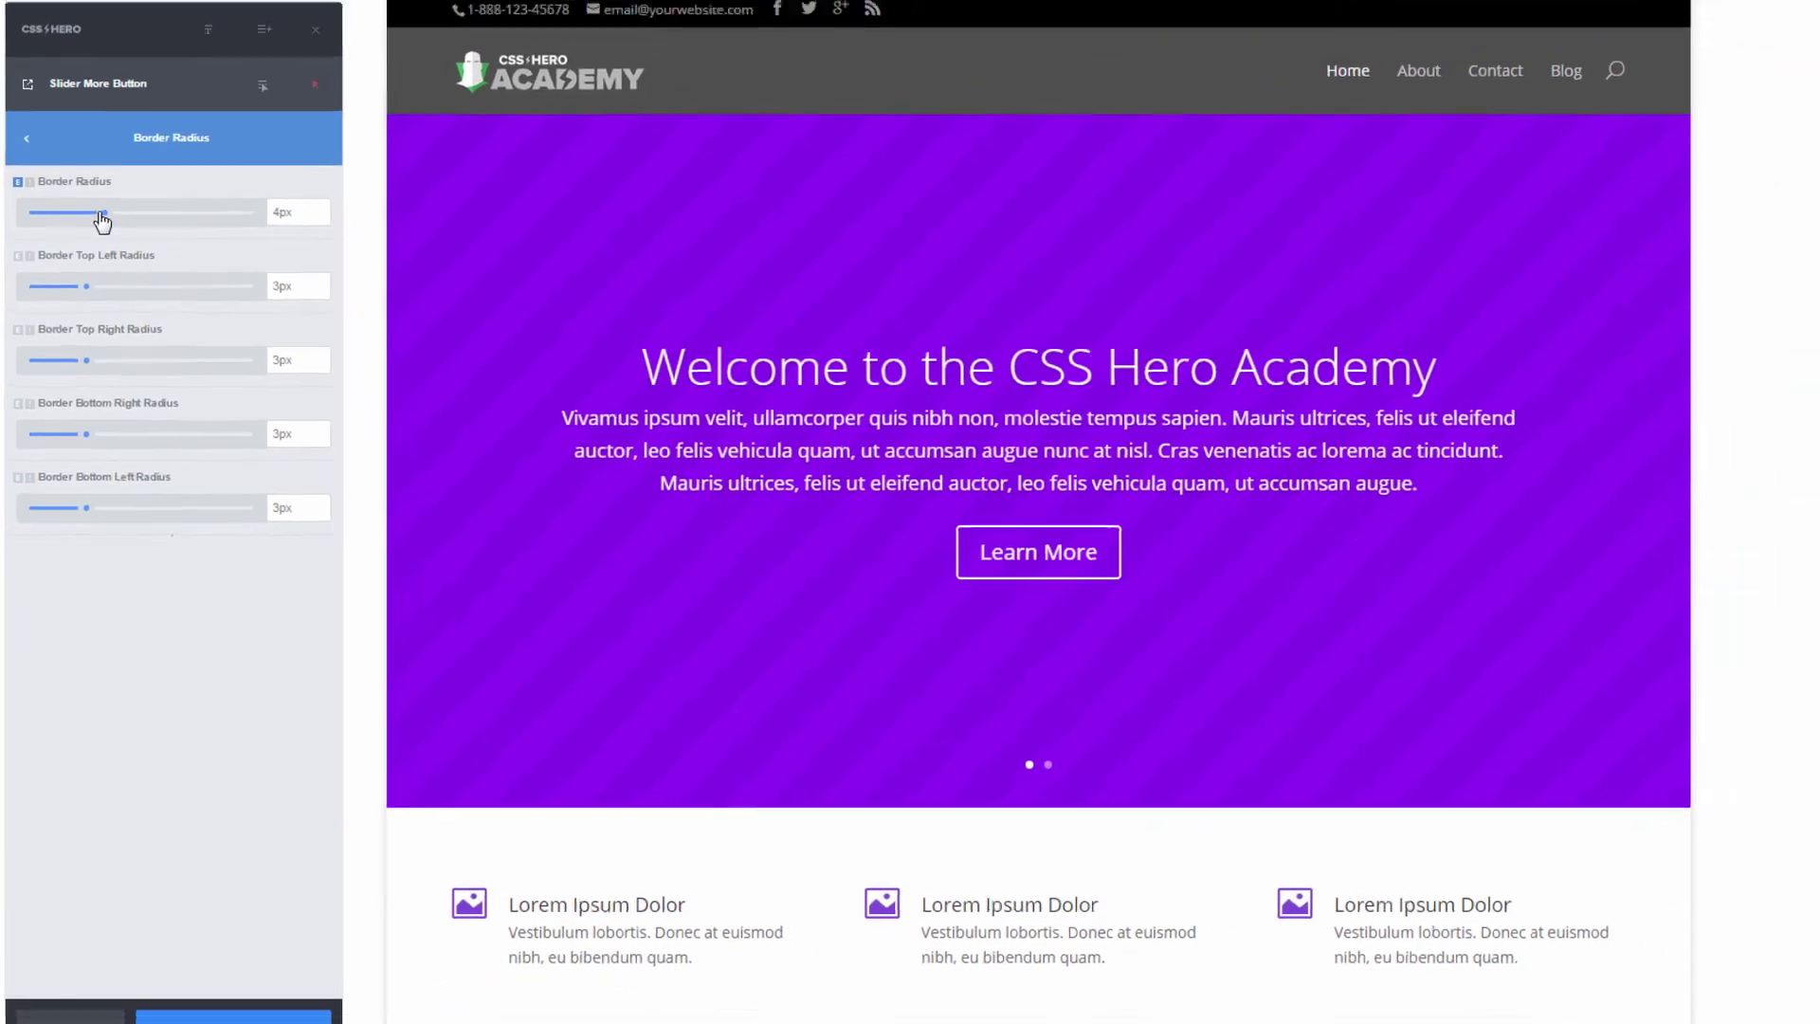
pyautogui.moveTo(101, 216); pyautogui.dragTo(88, 212)
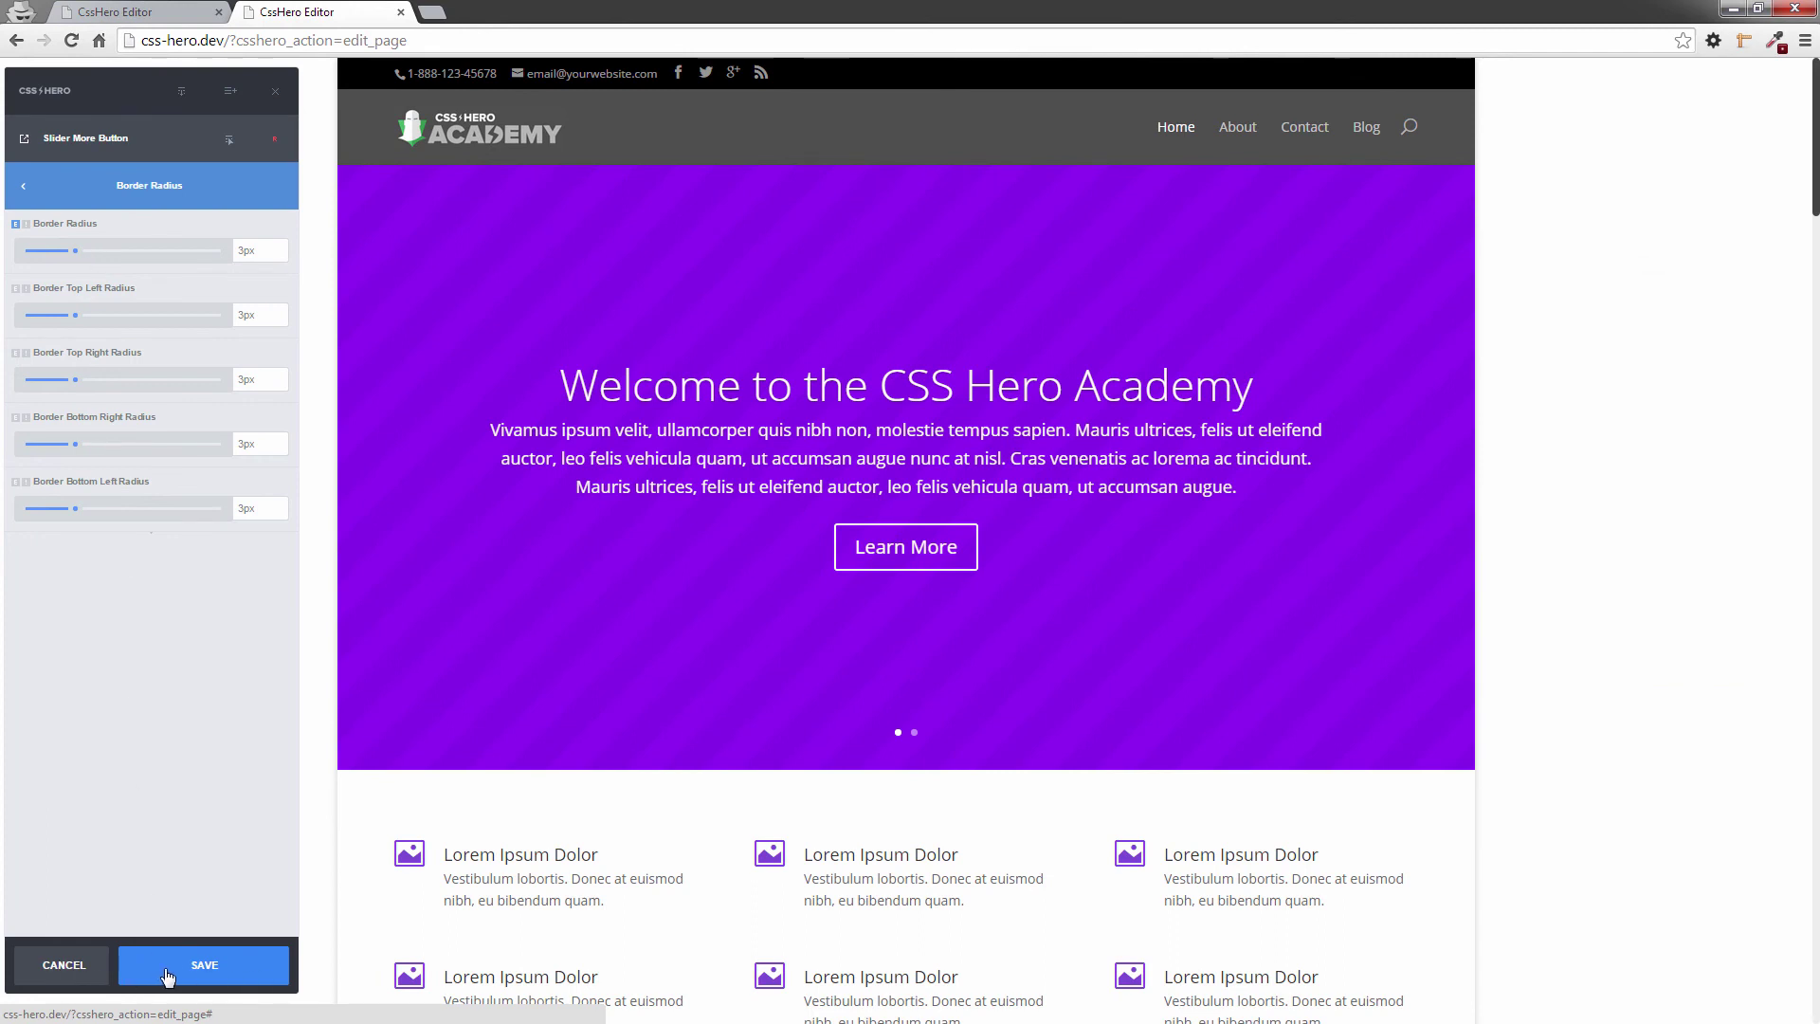
# Cancel the CSS Hero session, discarding all unsaved style edits.
pyautogui.click(64, 976)
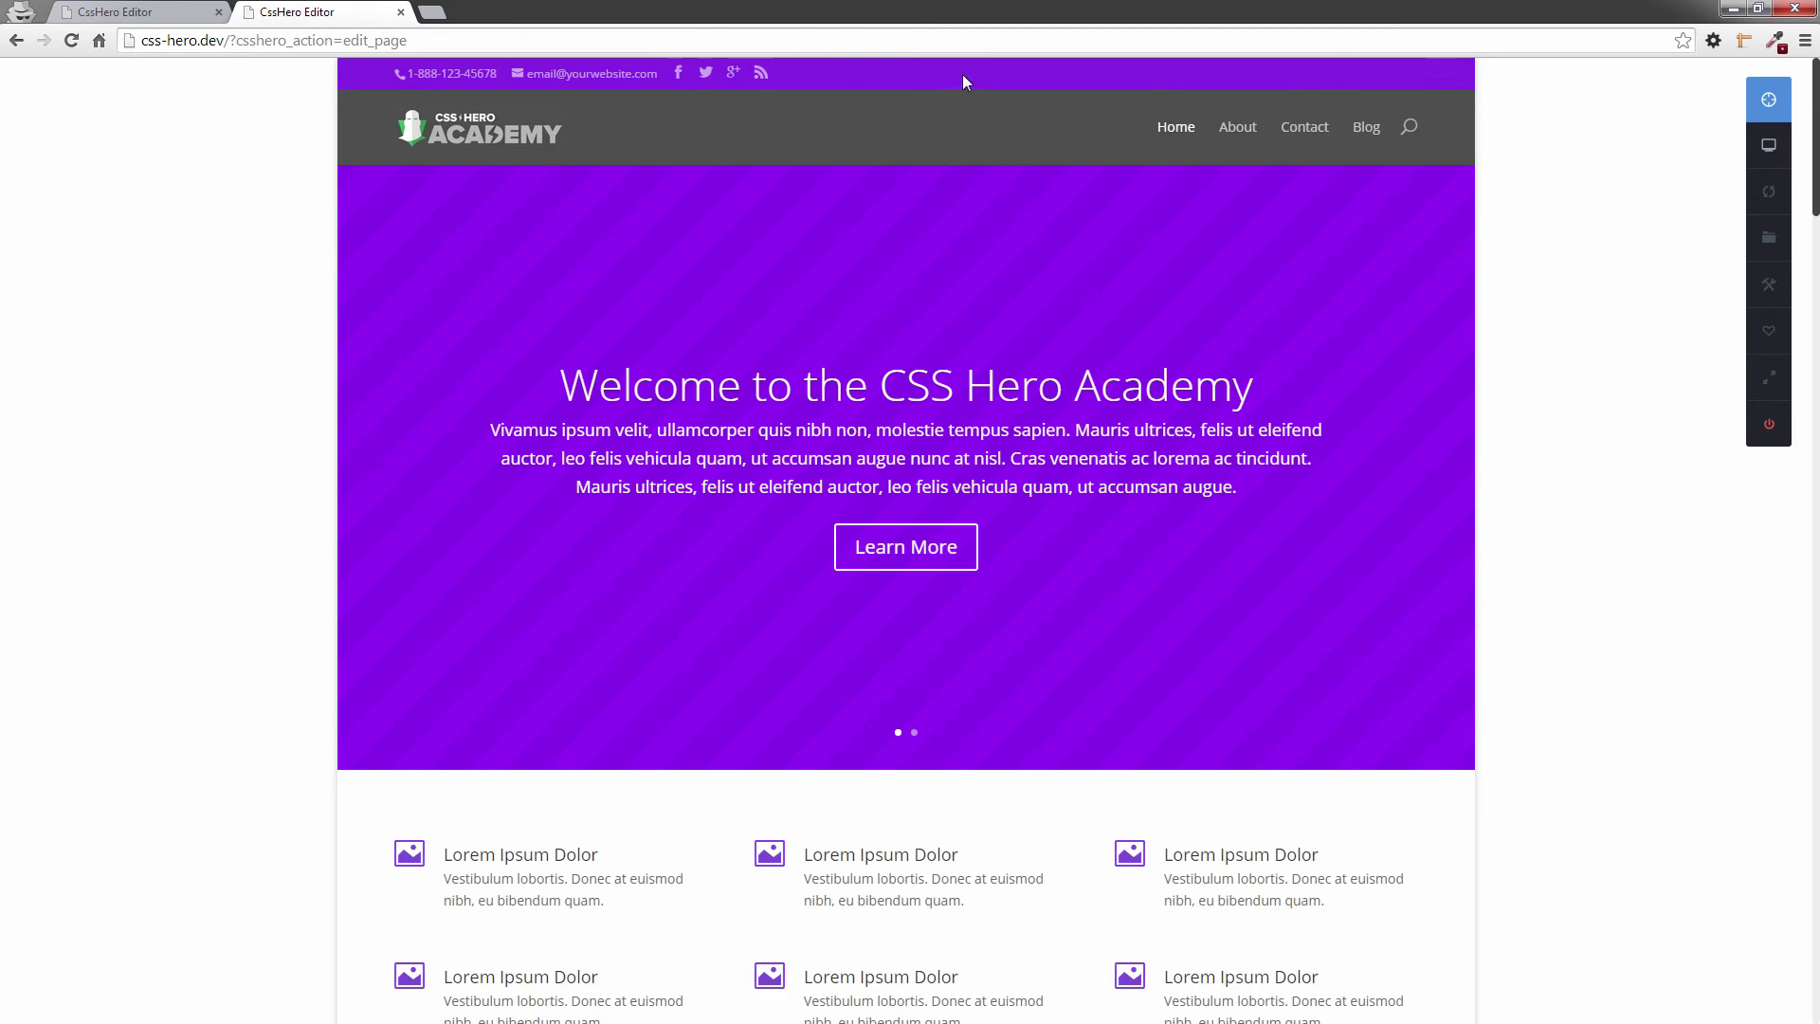